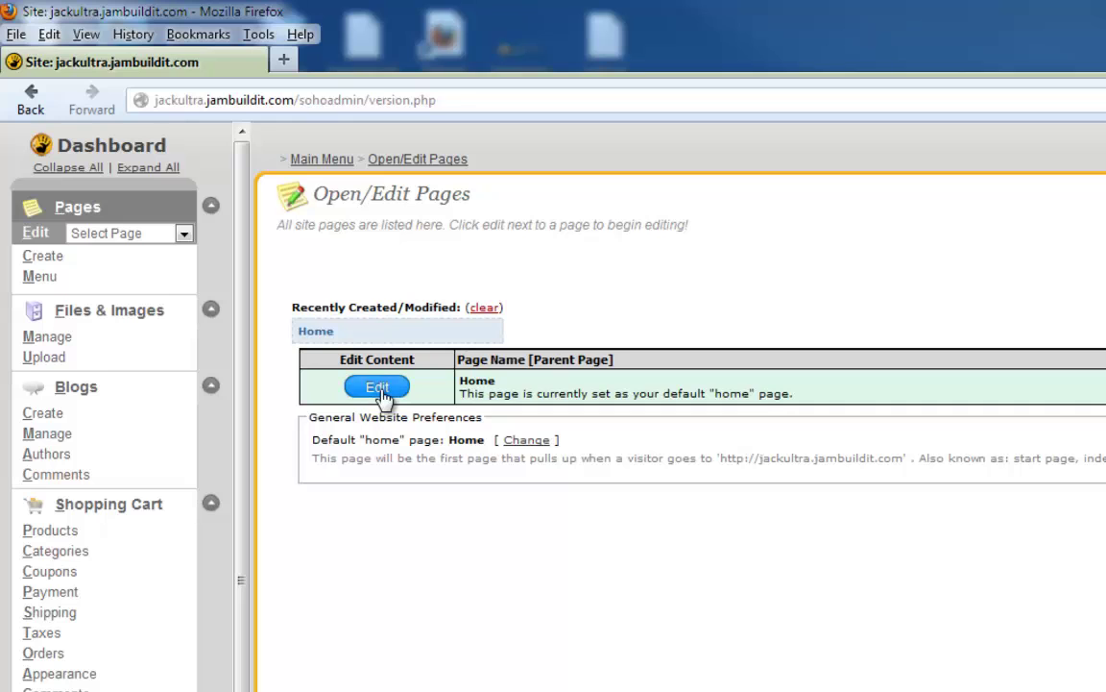
Open the Home page for editing and place a Text Editor object in the wide middle cell of the second row.
{"action": "left_click", "coordinate": [377, 388]}
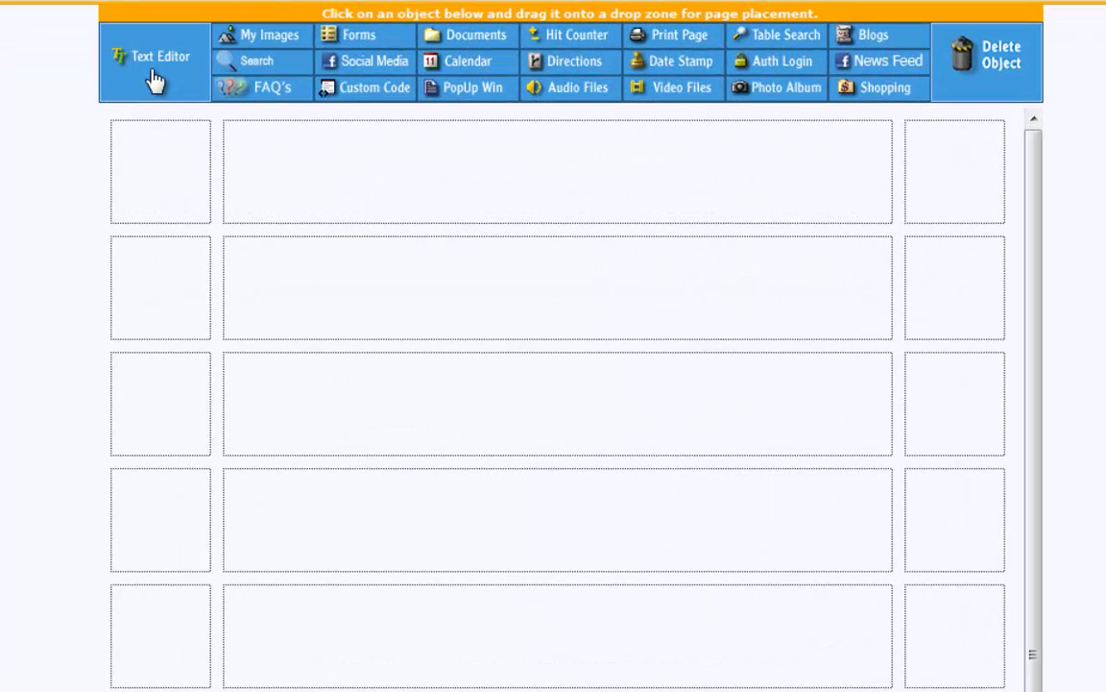
{"action": "left_click_drag", "start_coordinate": [130, 72], "coordinate": [425, 310]}
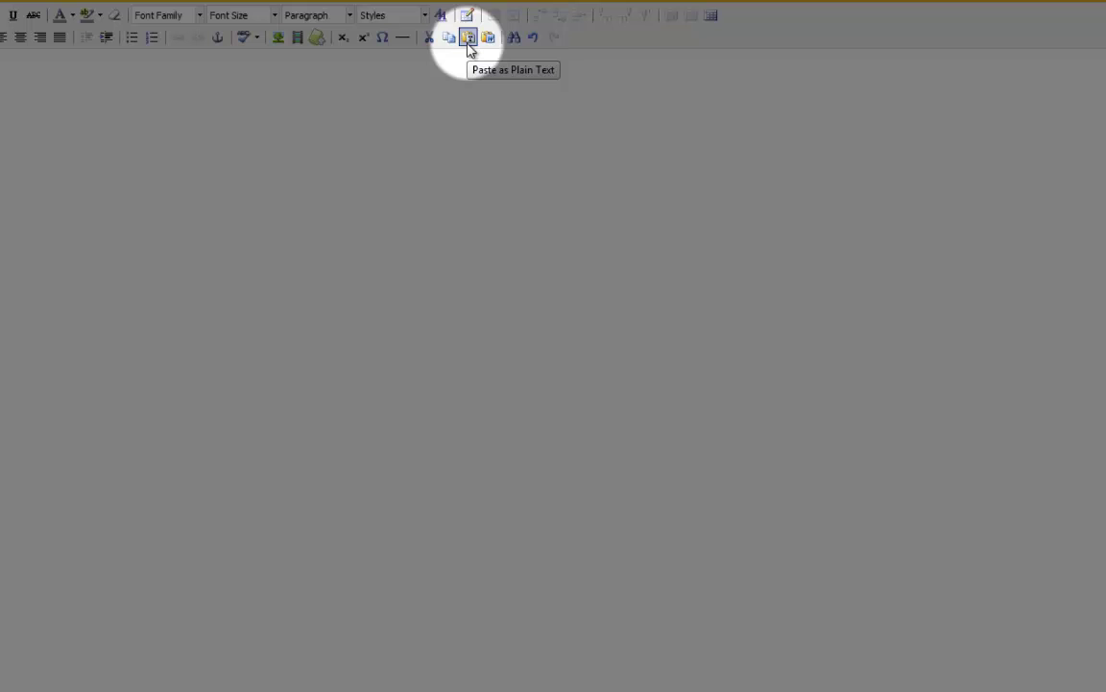
Insert the "Nam sit amet velit" paragraph into the text editor as plain text, keeping line breaks.
{"action": "left_click", "coordinate": [468, 41]}
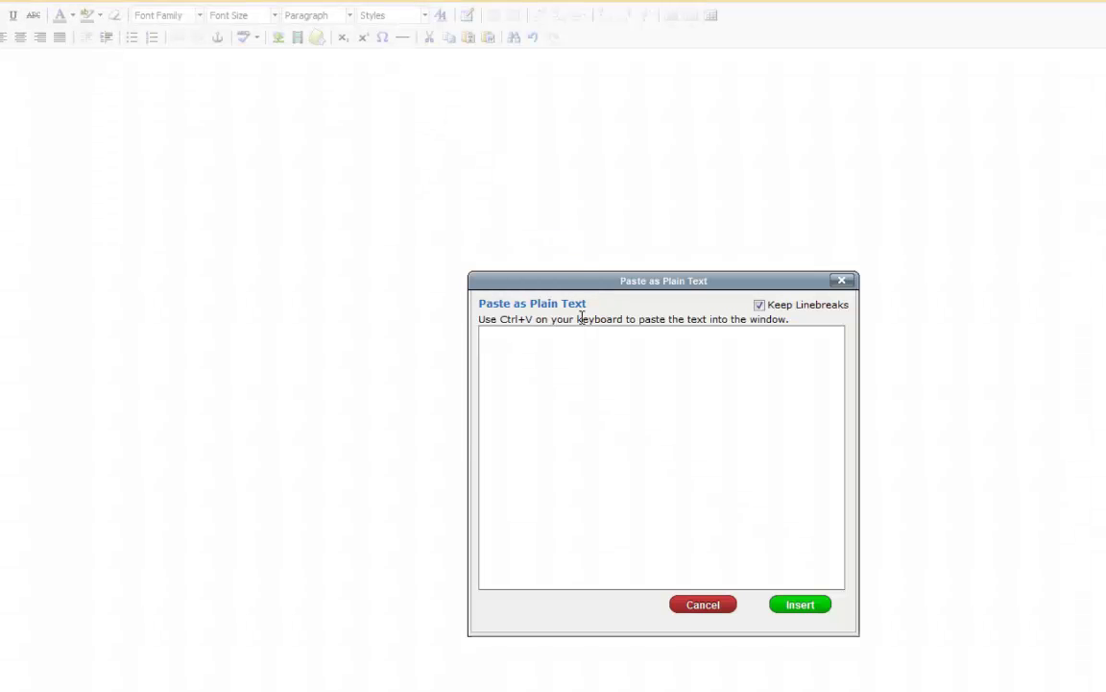
{"action": "left_click", "coordinate": [591, 388]}
{"action": "type", "text": "Nam sit amet velit. Praesent iaculis felis eget ligula. Phasellus sagittis. Nulla condimentum lacinia diam. Mauris mauris nisi, dictum ac, molestie congue, venenatis ut, sapien. Maecenas porta erat sit amet lectus. Cras blandit quam vitae purus. Donec aliquam. Nunc luctus, est quis mollis gravida, dolor nisi dictum neque, ac imperdiet tellus nisl ut tortor. Donec tempor nulla non lorem. Vestibulum sit amet felis nec nunc feugiat vehicula. Nullam at massa.\\n"}
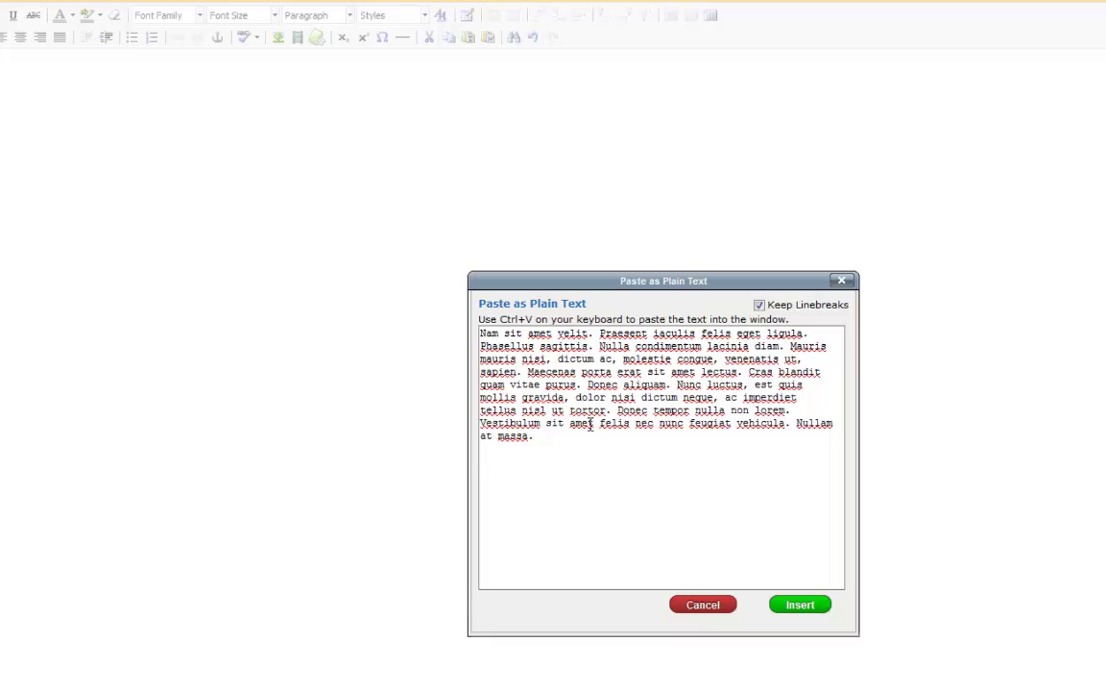
{"action": "left_click", "coordinate": [797, 601]}
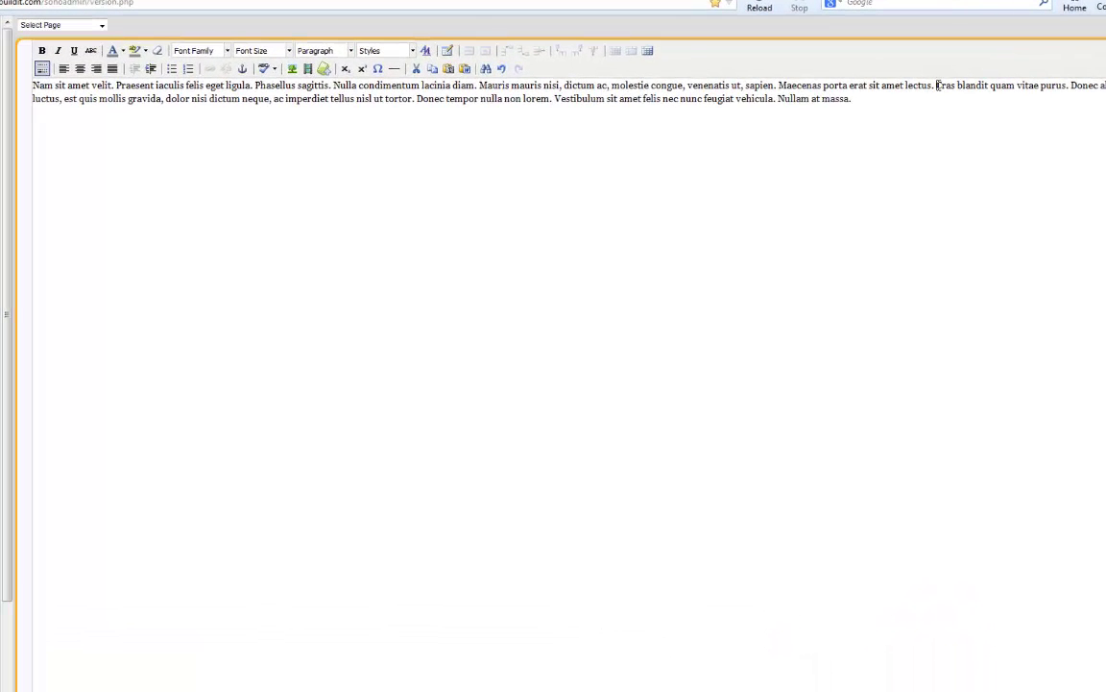
Move the sentence starting "Cras blandit quam vitae purus" to the next line with a single line break instead of a paragraph break.
{"action": "key", "text": "Return"}
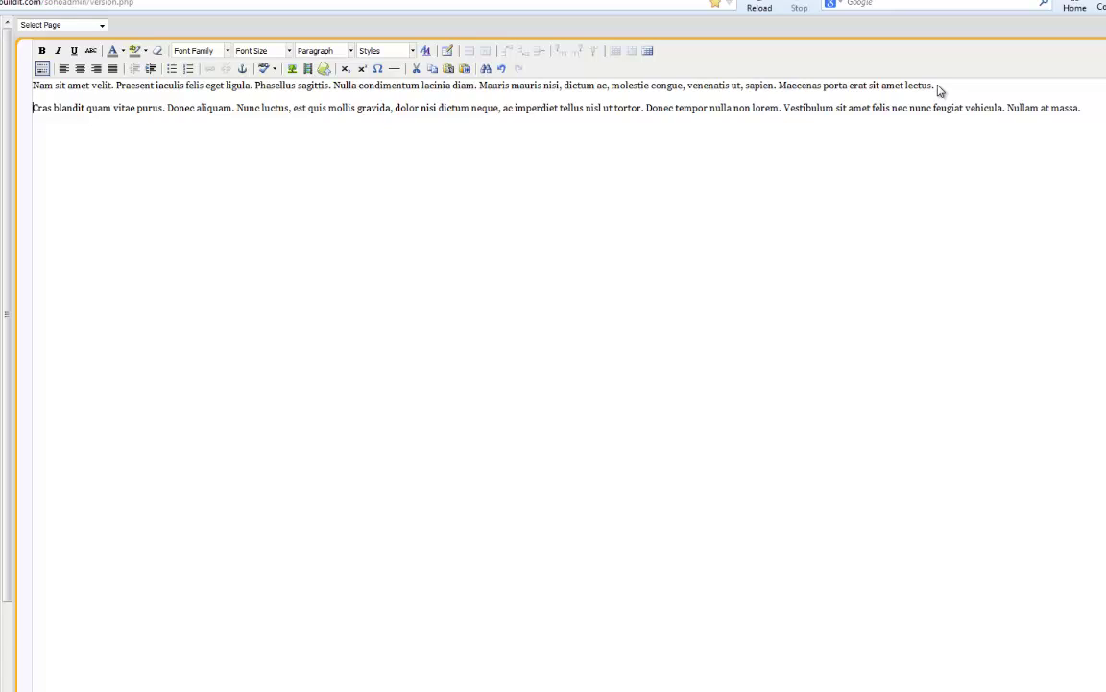
{"action": "key", "text": "BackSpace"}
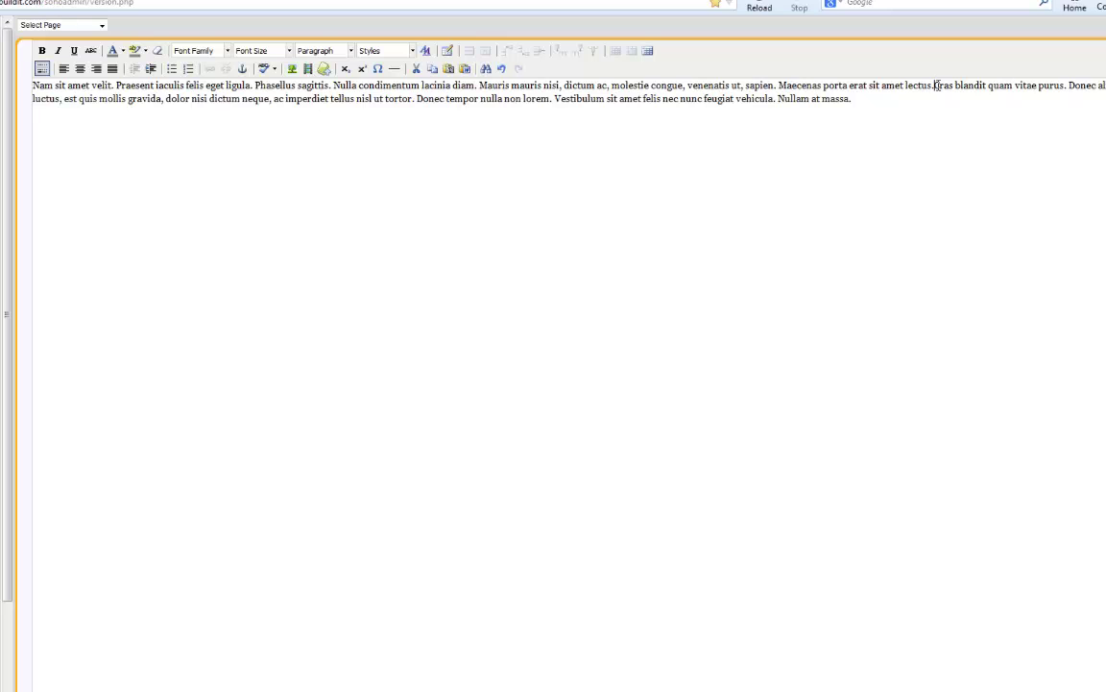
{"action": "key", "text": "Return"}
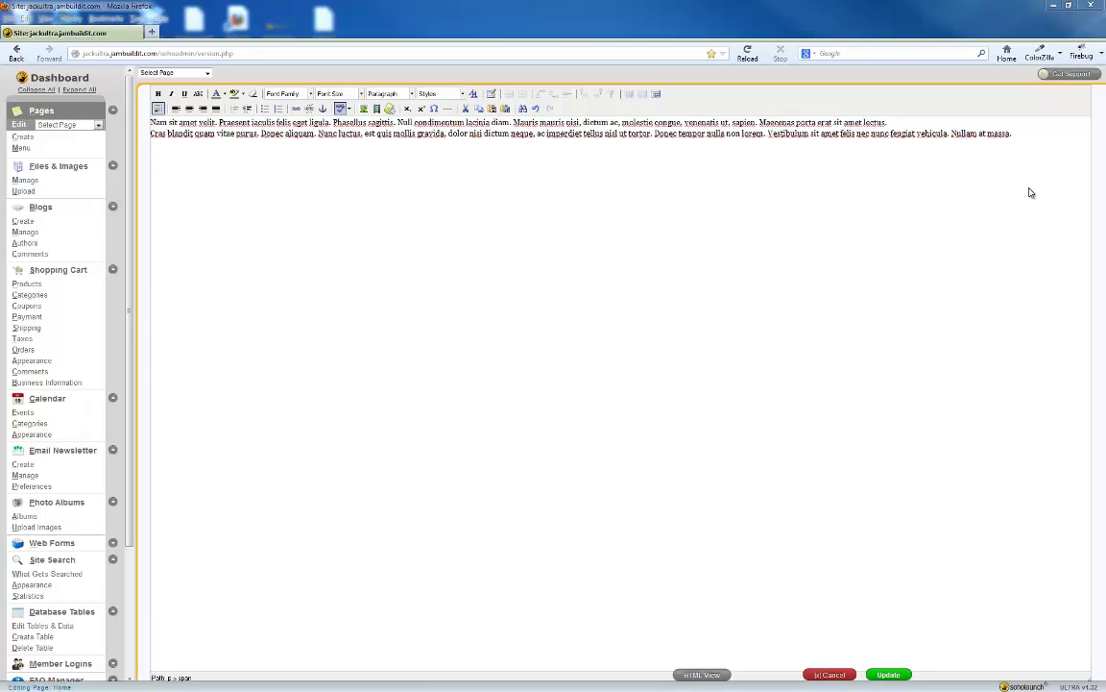
Add two copies of the "Vivamus aliquam facilisis mi" and "In hac habitasse platea dictumst" paragraphs below the existing text.
{"action": "left_click", "coordinate": [1035, 142]}
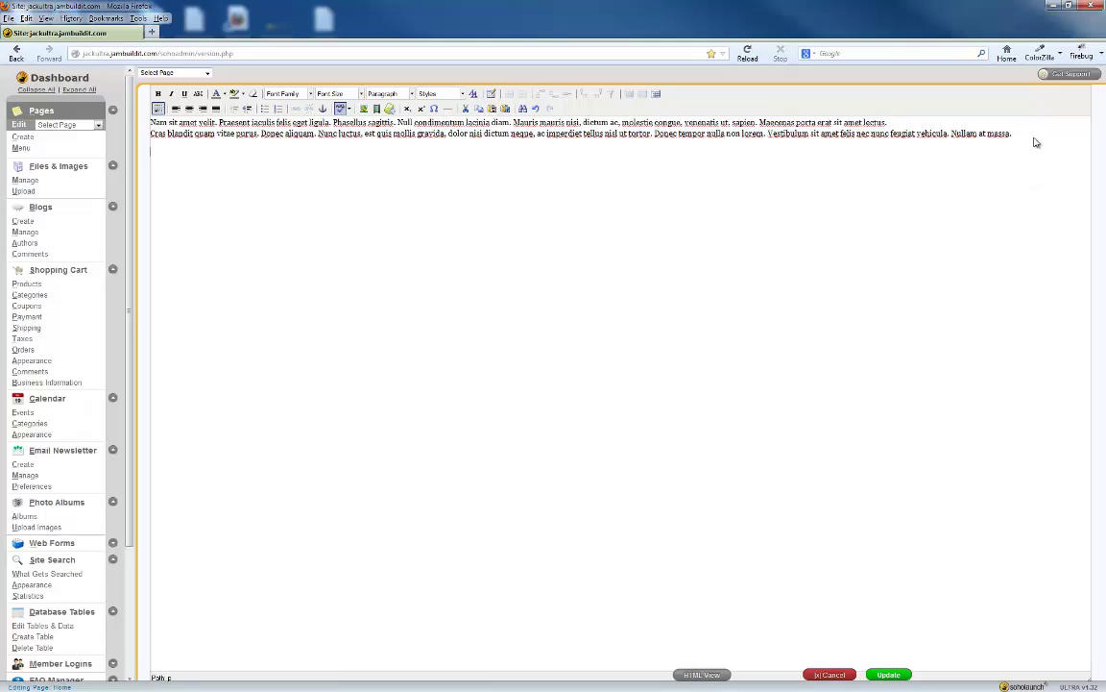
{"action": "type", "text": "Vivamus aliquam facilisis mi. Morbi pulvinar. Sed blandit nibh ut lacus. Pellentesque eleifend, tellus elementum ornare vulputate, urna pede suscipit leo, quis porta quam augue non magna. Phasellus ligula augue, feugiat et, scelerisque vel, fermentum ac, pede. Morbi ultricies tempus magna. Nullam feugiat sodales arcu. Morbi facilisis nisl eget massa. Suspendisse eu mi sed felis sollicitudin sollicitudin. Cras vulputate. Integer aliquam scelerisque libero. Maecenas tristique. Ut purus. Nunc tincidunt. Quisque at purus. Class aptent taciti sociosqu ad litora torquent per conubia nostra, per inceptos himenaeos.  In hac habitasse platea dictumst. Etiam metus dolor, pellentesque eu, consectetuer in, convallis eget, orci. Donec convallis, neque id faucibus tincidunt, turpis nunc feugiat felis, ut hendrerit libero augue vel felis. Sed lacinia. Sed quis tortor et neque mattis consectetuer. Aliquam sit amet magna id ipsum fringilla egestas. Mauris posuere, elit quis lacinia volutpat, metus nunc mattis est, id tempor lacus orci ac nunc. Duis enim orci, commodo sit amet, feugiat sed, elementum vitae, dolor. Vivamus rhoncus egestas diam. Morbi ante elit, volutpat nec, laoreet eu, dignissim sed, dui. Aliquam erat volutpat. Nulla facilisi. Aenean consequat. Vivamus dapibus aliquet ligula. Curabitur accumsan nulla non nisi. Donec at arcu. Ut neque augue, interdum in, hendrerit vitae, ultricies sit amet, pede. Cras iaculis. Donec risus leo, commodo sit amet, pulvinar vitae, feugiat ut, augue."}
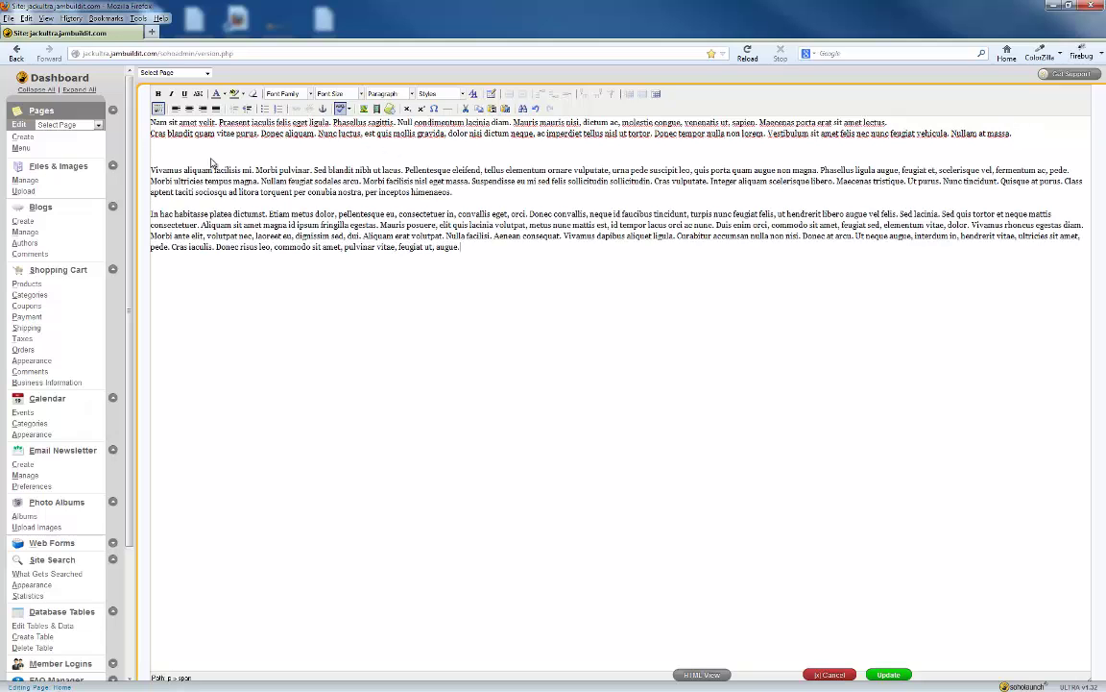
{"action": "type", "text": "Vivamus aliquam facilisis mi. Morbi pulvinar. Sed blandit nibh ut lacus. Pellentesque eleifend, tellus elementum ornare vulputate, urna pede suscipit leo, quis porta quam augue non magna. Phasellus ligula augue, feugiat et, scelerisque vel, fermentum ac, pede. Morbi ultricies tempus magna. Nullam feugiat sodales arcu. Morbi facilisis nisl eget massa. Suspendisse eu mi sed felis sollicitudin sollicitudin. Cras vulputate. Integer aliquam scelerisque libero. Maecenas tristique. Ut purus. Nunc tincidunt. Quisque at purus. Class aptent taciti sociosqu ad litora torquent per conubia nostra, per inceptos himenaeos.  In hac habitasse platea dictumst. Etiam metus dolor, pellentesque eu, consectetuer in, convallis eget, orci. Donec convallis, neque id faucibus tincidunt, turpis nunc feugiat felis, ut hendrerit libero augue vel felis. Sed lacinia. Sed quis tortor et neque mattis consectetuer. Aliquam sit amet magna id ipsum fringilla egestas. Mauris posuere, elit quis lacinia volutpat, metus nunc mattis est, id tempor lacus orci ac nunc. Duis enim orci, commodo sit amet, feugiat sed, elementum vitae, dolor. Vivamus rhoncus egestas diam. Morbi ante elit, volutpat nec, laoreet eu, dignissim sed, dui. Aliquam erat volutpat. Nulla facilisi. Aenean consequat. Vivamus dapibus aliquet ligula. Curabitur accumsan nulla non nisi. Donec at arcu. Ut neque augue, interdum in, hendrerit vitae, ultricies sit amet, pede. Cras iaculis. Donec risus leo, commodo sit amet, pulvinar vitae, feugiat ut, augue."}
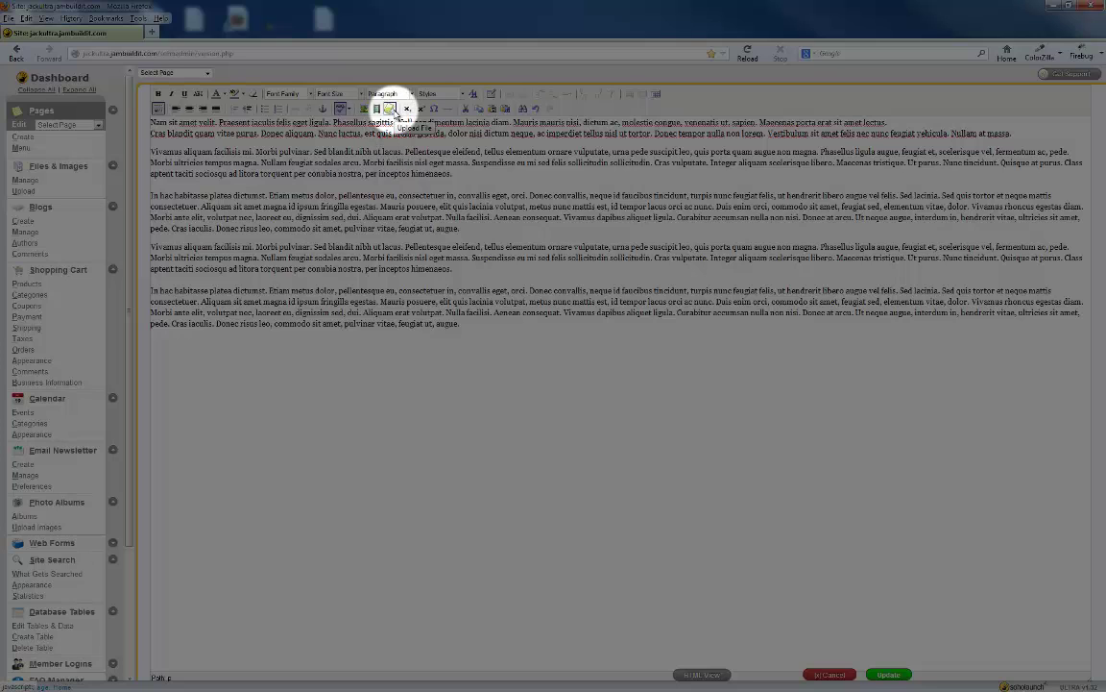
Choose the Soholaunch hand PNG from the Webinar folder as the file to upload, and close the upload dialog.
{"action": "left_click", "coordinate": [391, 110]}
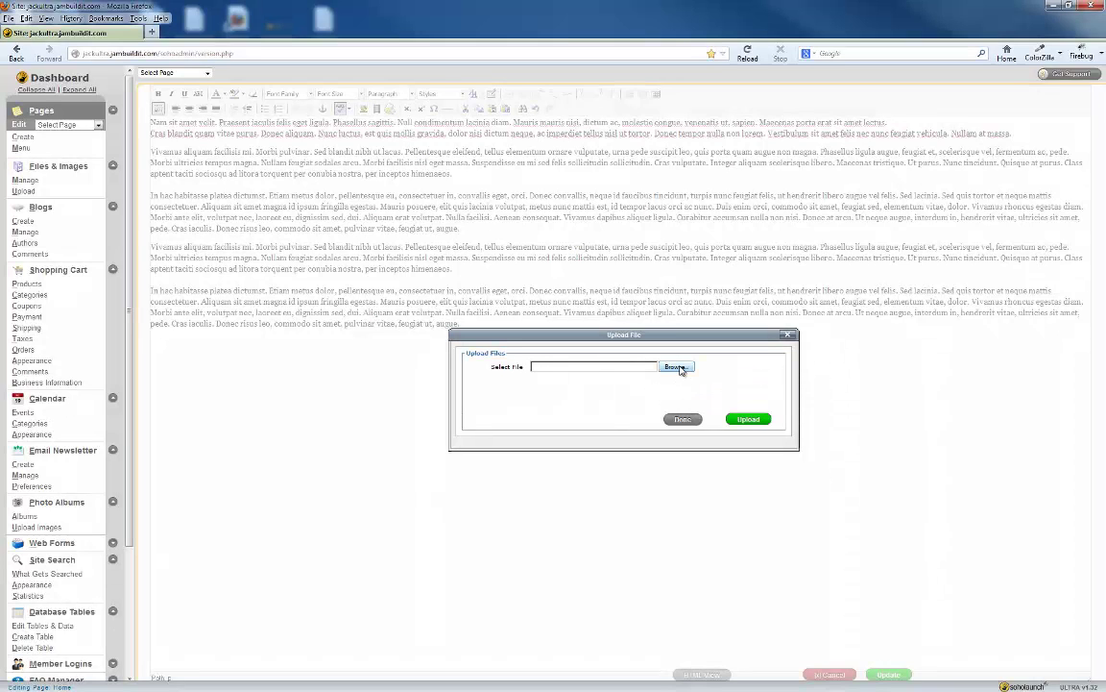
{"action": "left_click", "coordinate": [676, 367]}
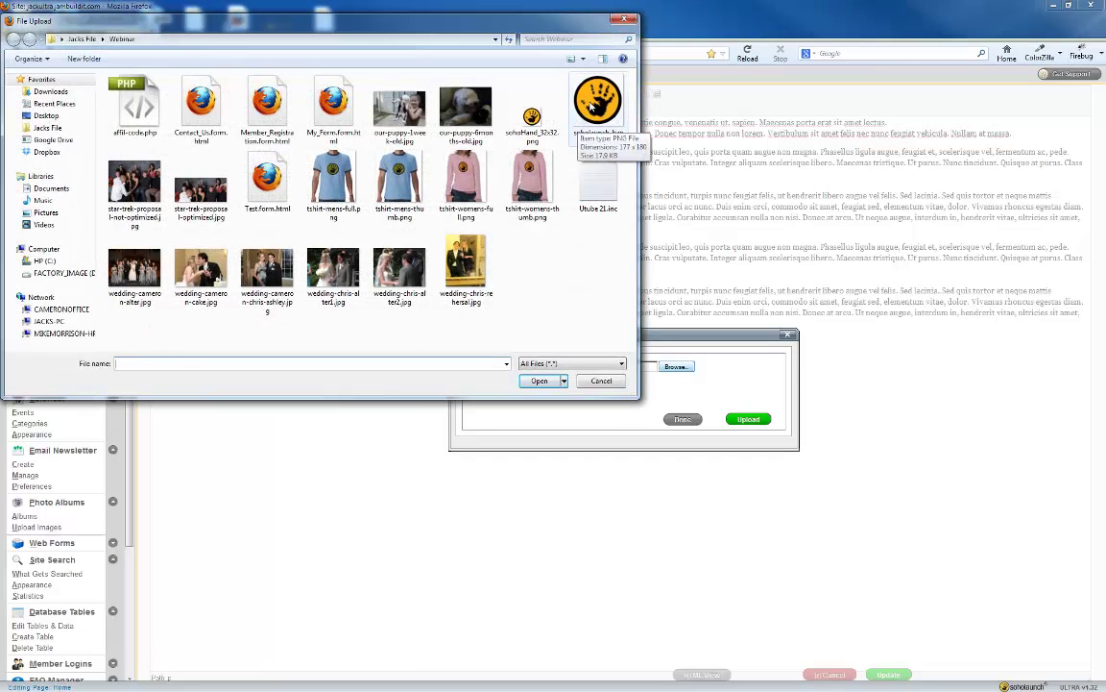
{"action": "double_click", "coordinate": [587, 142]}
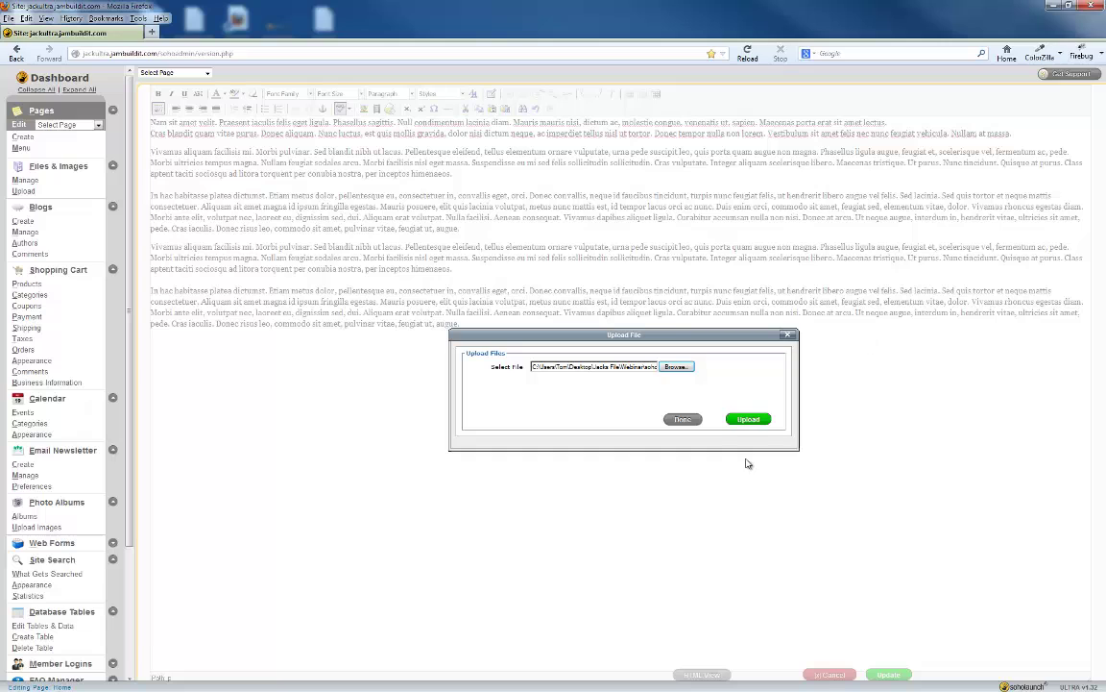
{"action": "left_click", "coordinate": [682, 420]}
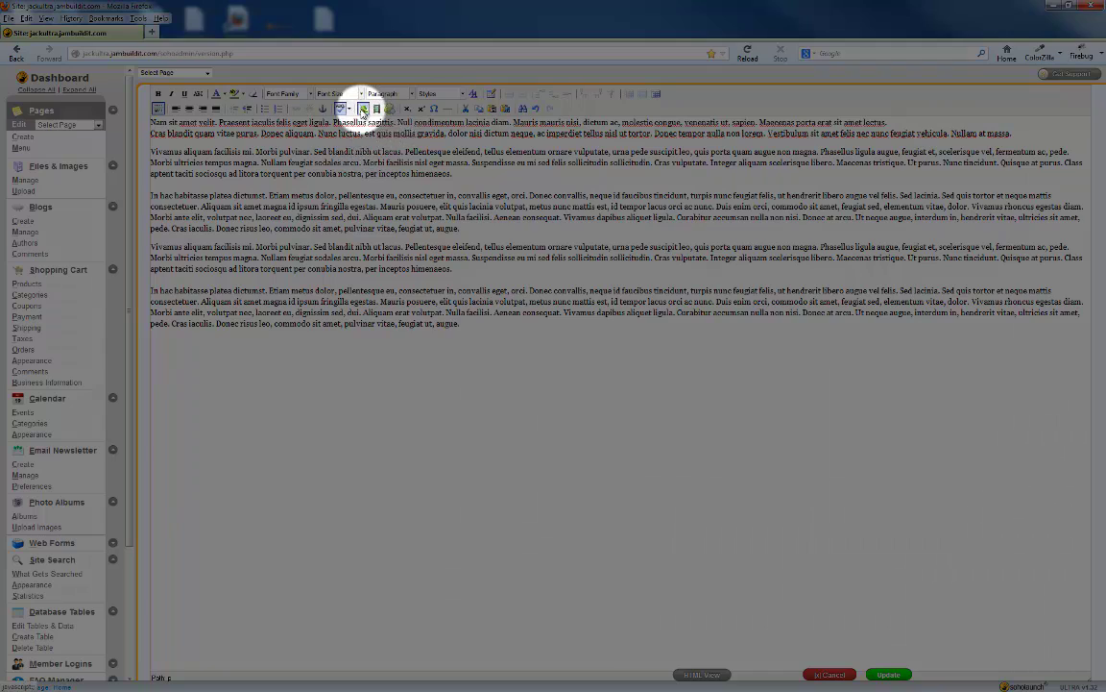
Insert the image soholaunch-hand.png at the start of the text with Left alignment.
{"action": "left_click", "coordinate": [363, 111]}
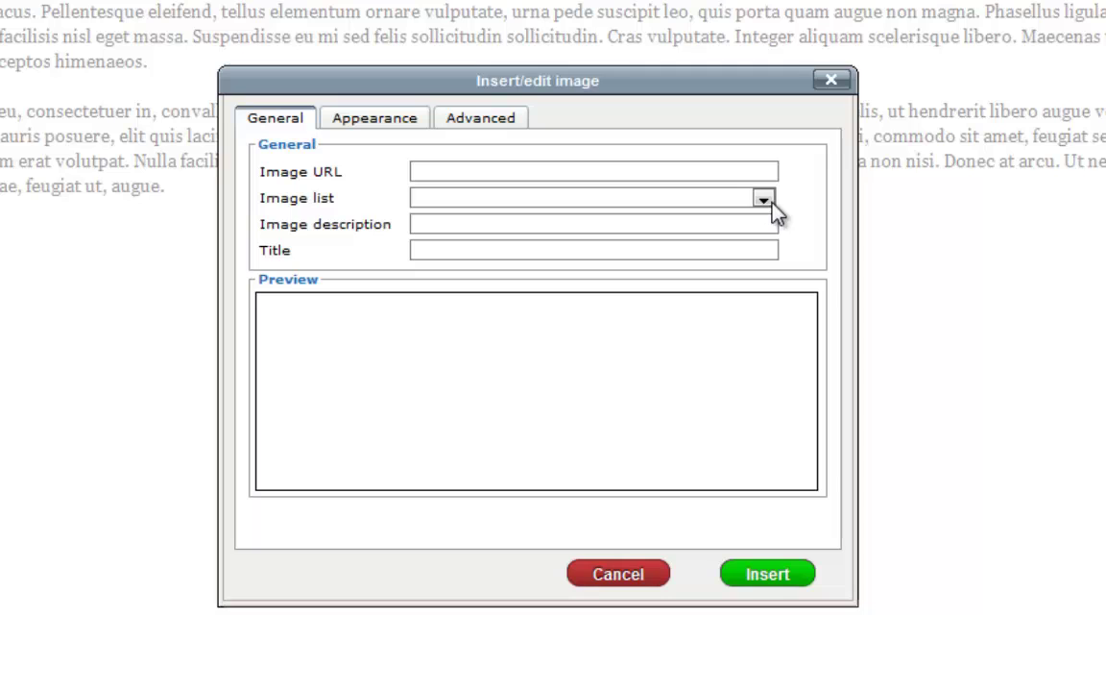
{"action": "left_click", "coordinate": [773, 203]}
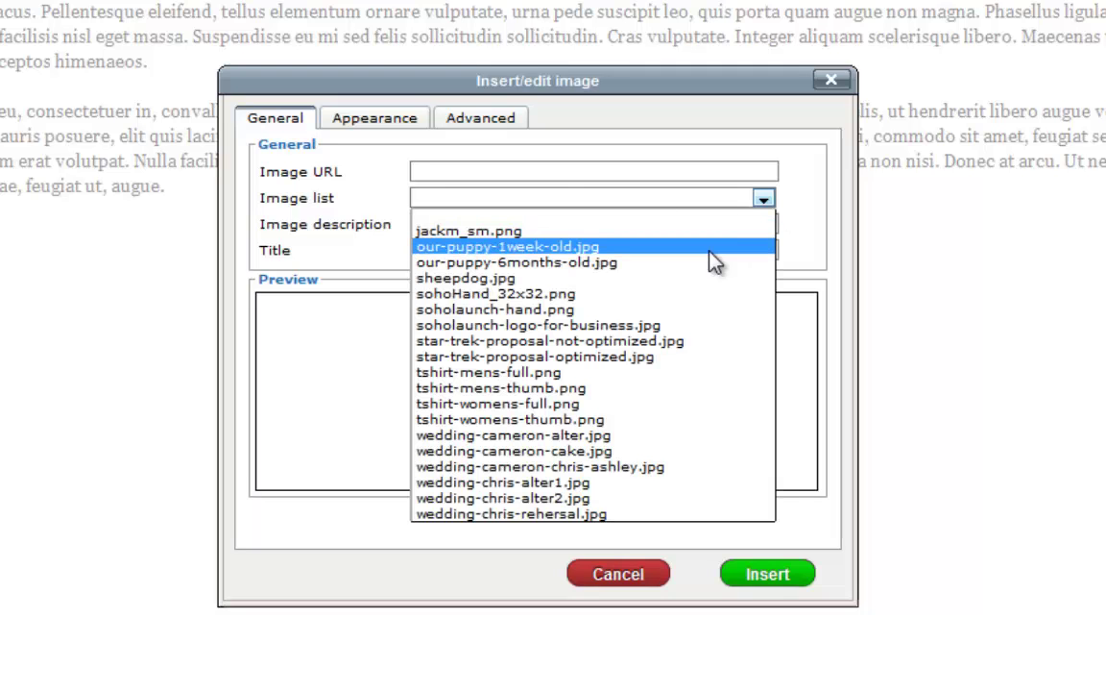
{"action": "left_click", "coordinate": [586, 309]}
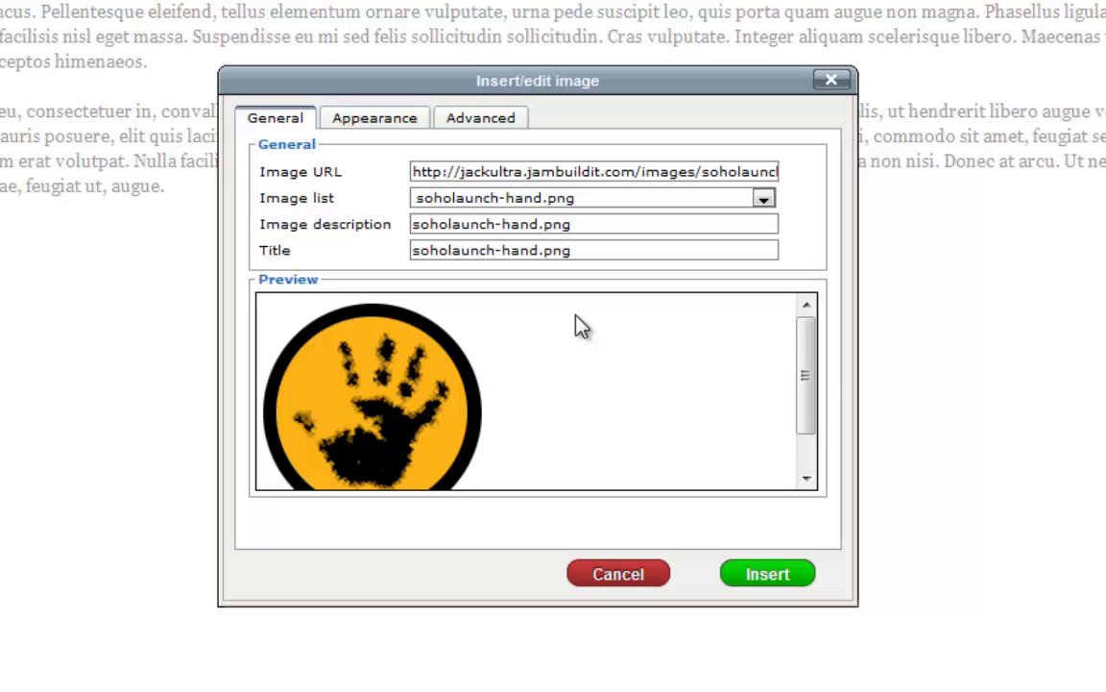
{"action": "left_click", "coordinate": [403, 124]}
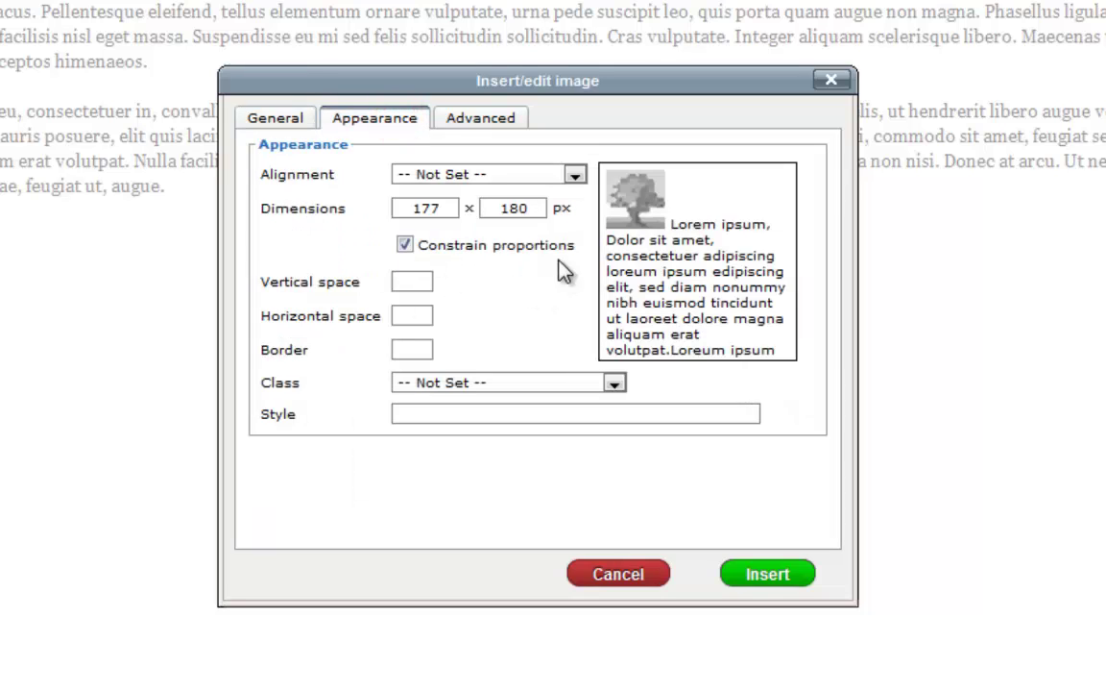
{"action": "left_click", "coordinate": [557, 178]}
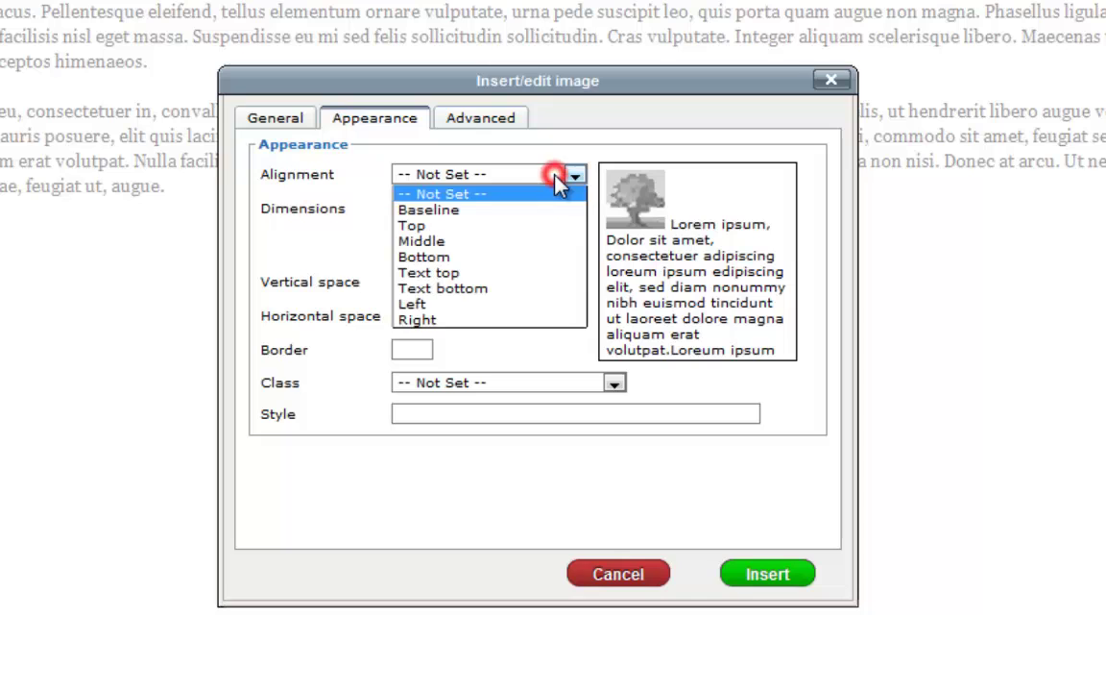
{"action": "left_click", "coordinate": [423, 304]}
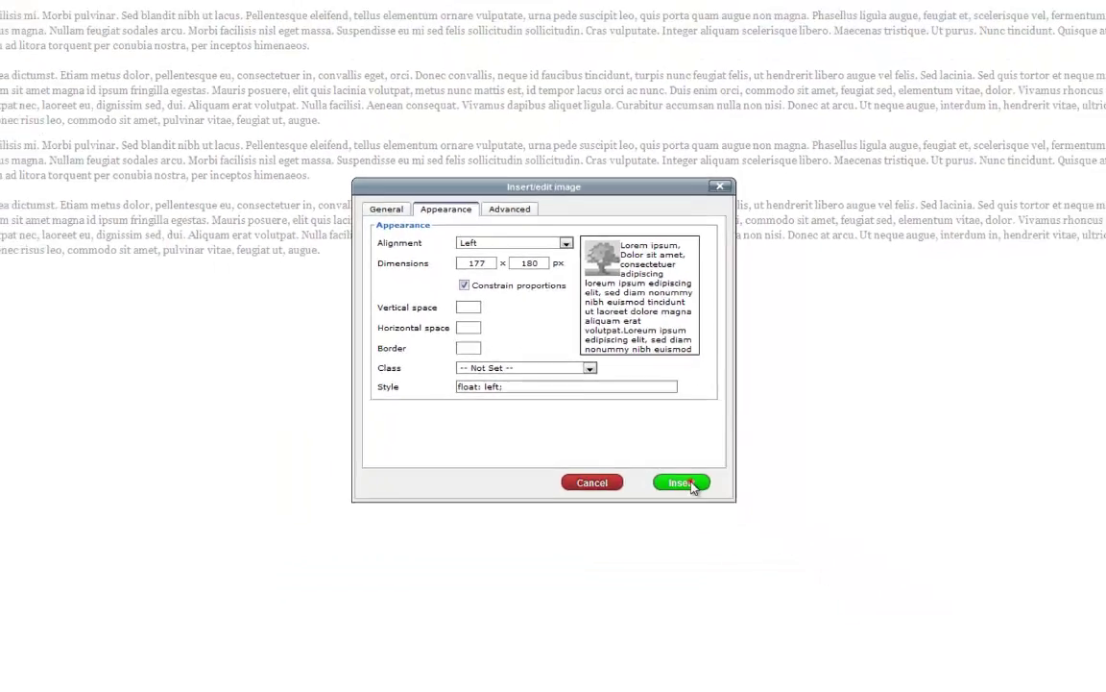
{"action": "left_click", "coordinate": [796, 581]}
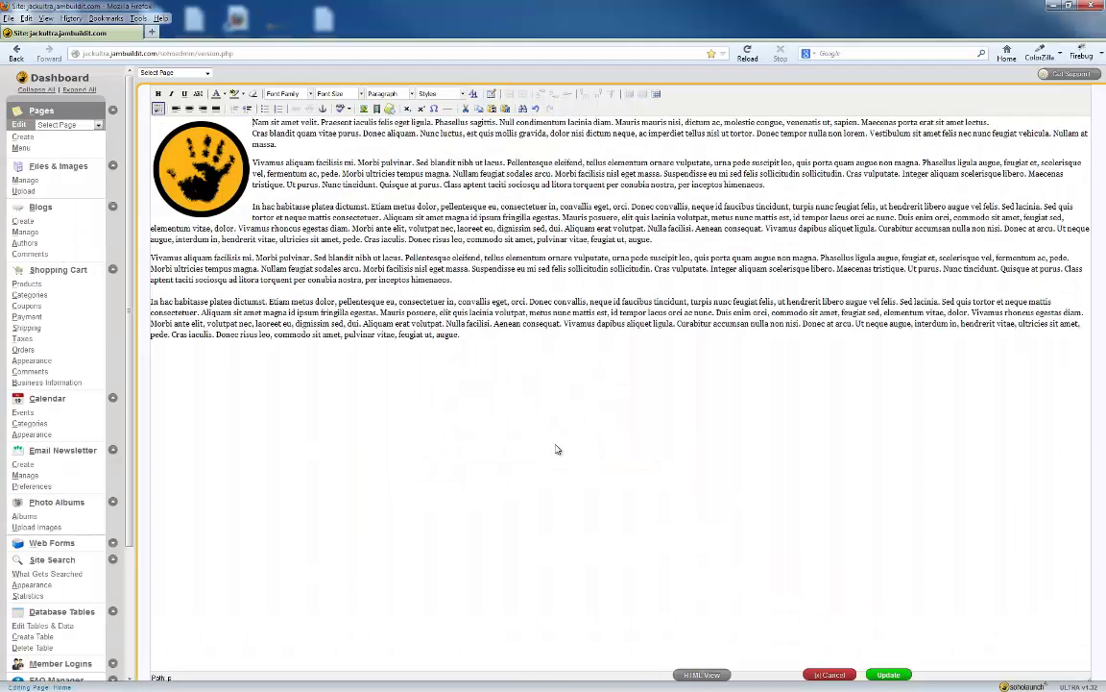
{"action": "left_click", "coordinate": [245, 190]}
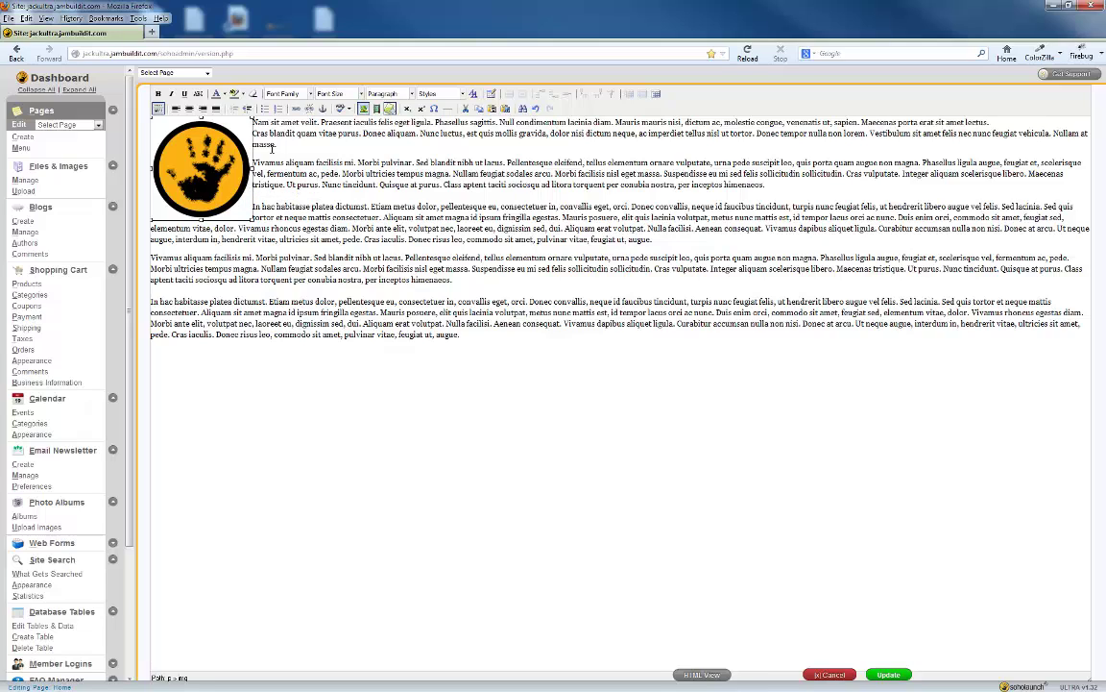
{"action": "left_click", "coordinate": [257, 137]}
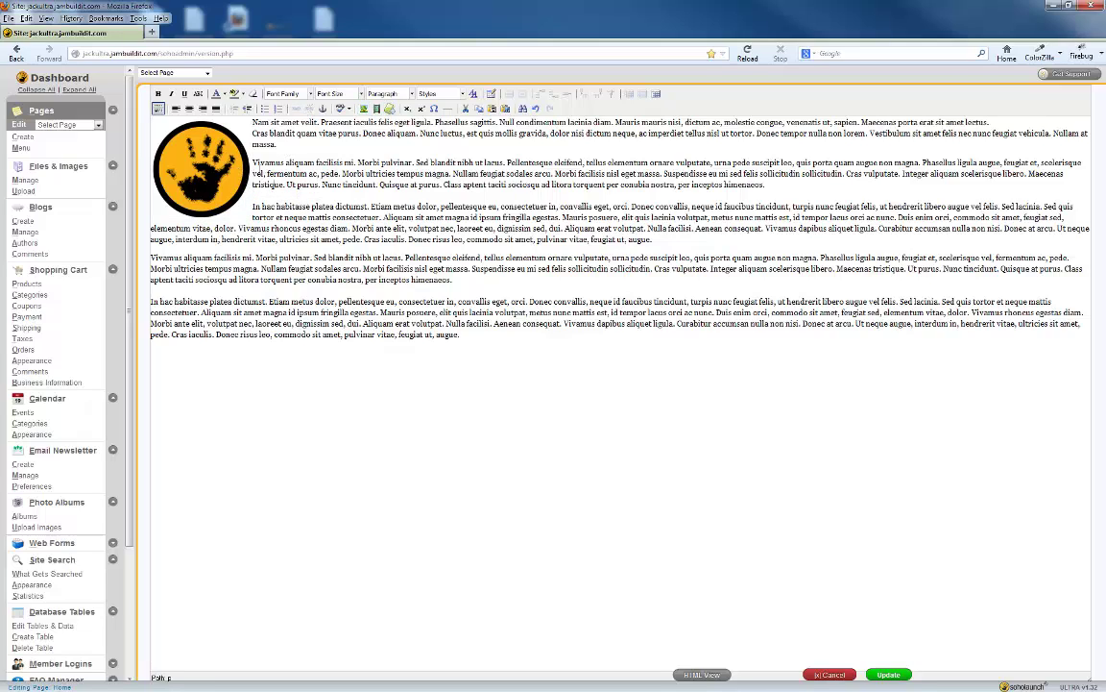
{"action": "left_click", "coordinate": [254, 168]}
Give the hand image a vertical space of 5 and a horizontal space of 5 from the surrounding text.
{"action": "left_click", "coordinate": [207, 166]}
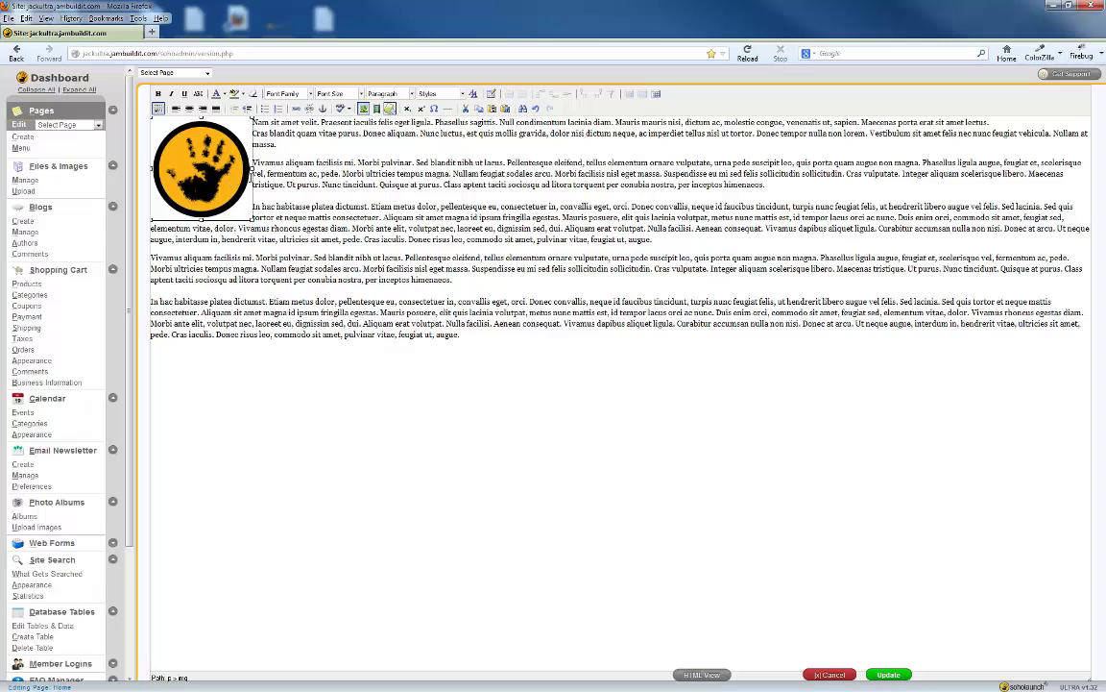
{"action": "left_click", "coordinate": [371, 113]}
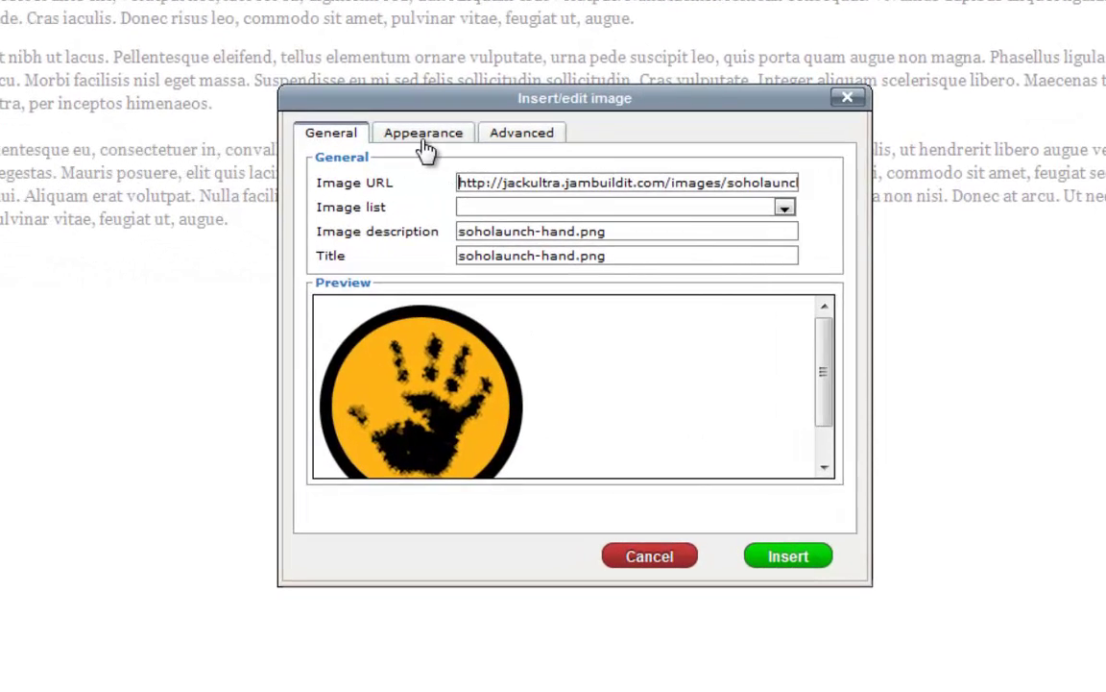
{"action": "left_click", "coordinate": [424, 140]}
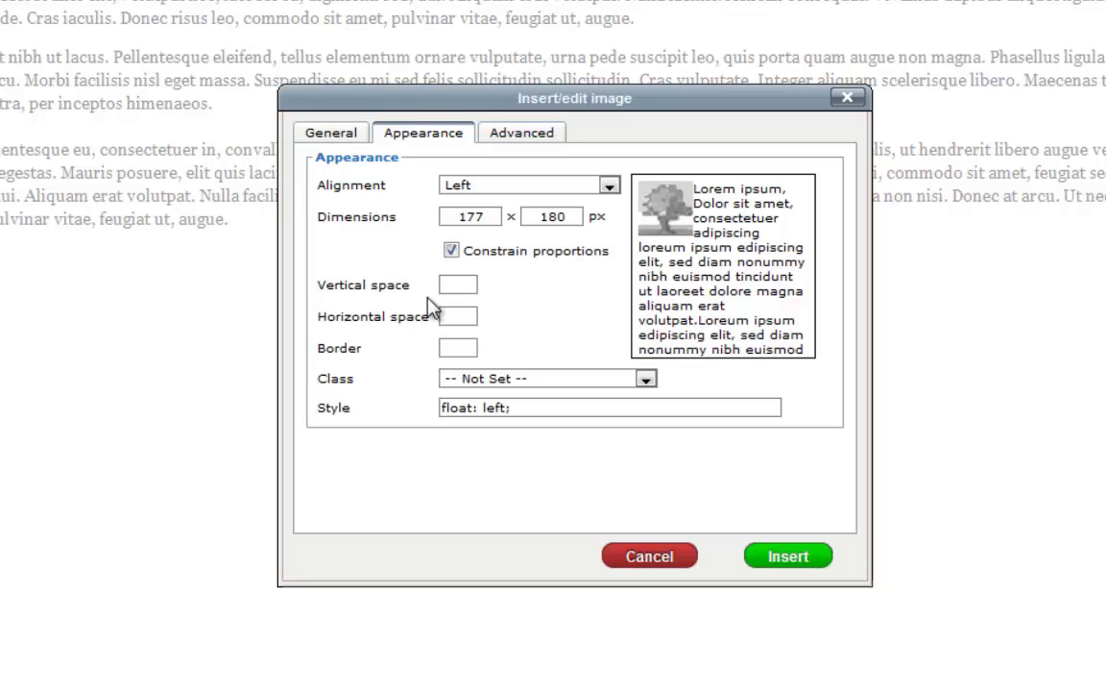
{"action": "left_click", "coordinate": [458, 286]}
{"action": "type", "text": "5"}
{"action": "left_click", "coordinate": [441, 347]}
{"action": "left_click", "coordinate": [465, 316]}
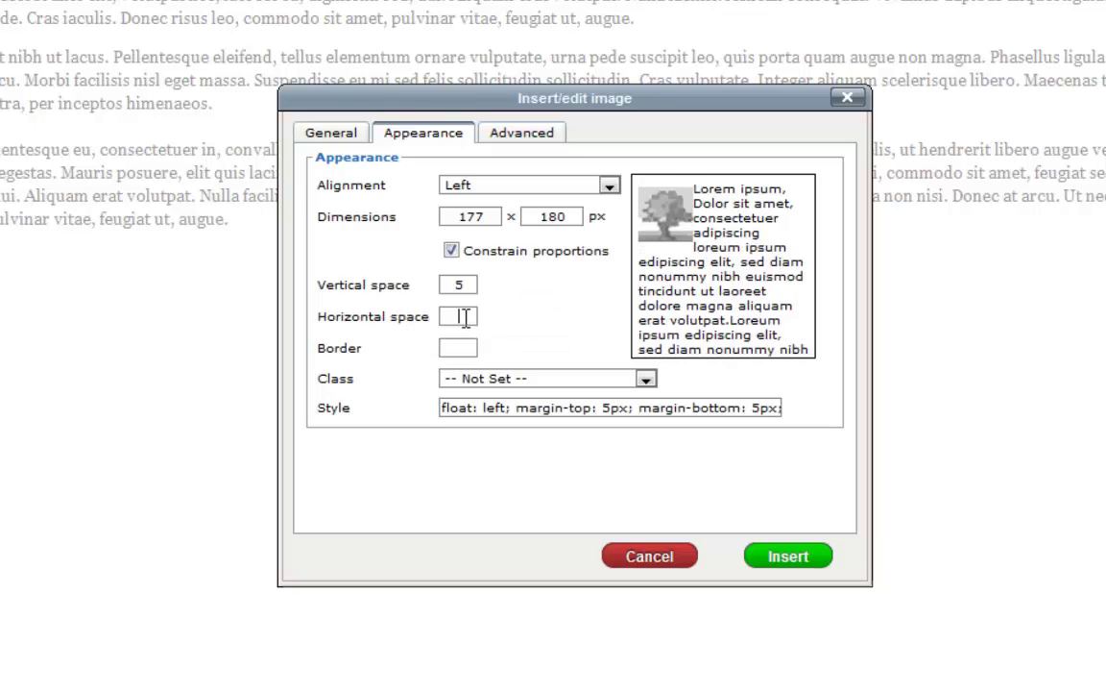
{"action": "type", "text": "5"}
{"action": "left_click", "coordinate": [533, 308]}
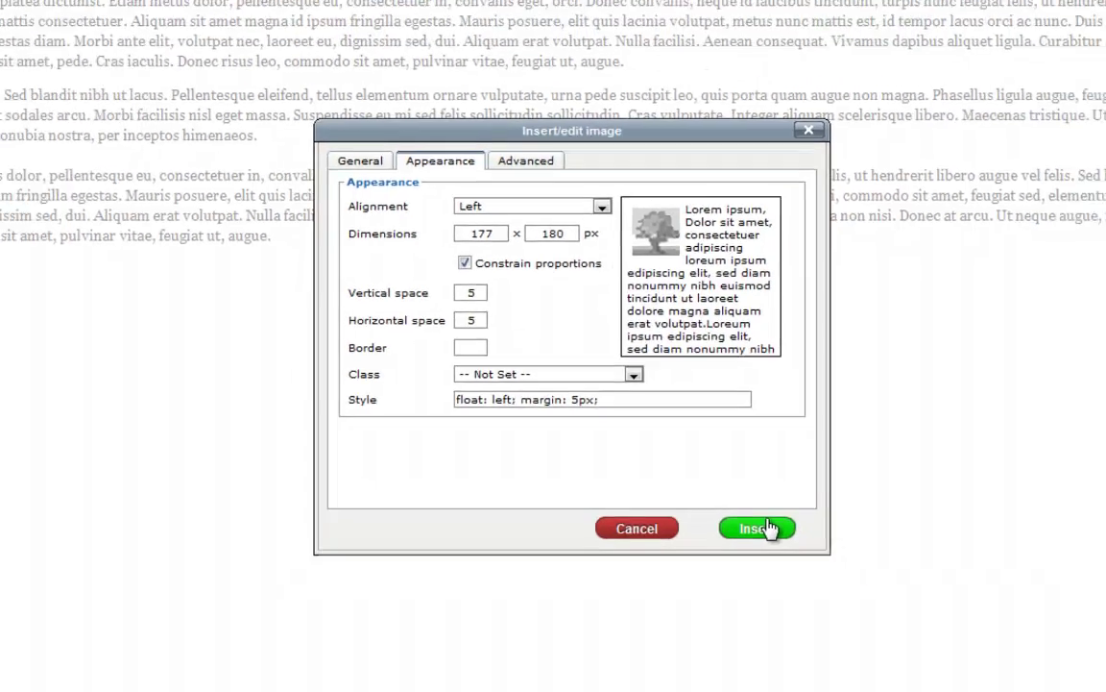
{"action": "left_click", "coordinate": [800, 556]}
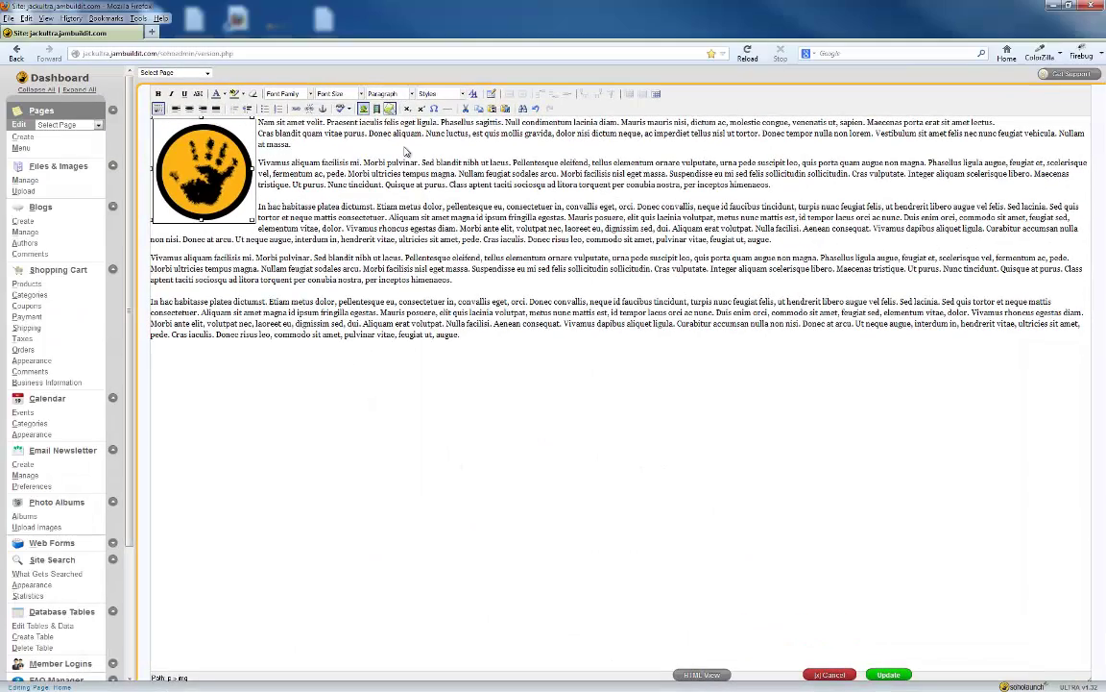
{"action": "left_click", "coordinate": [399, 206]}
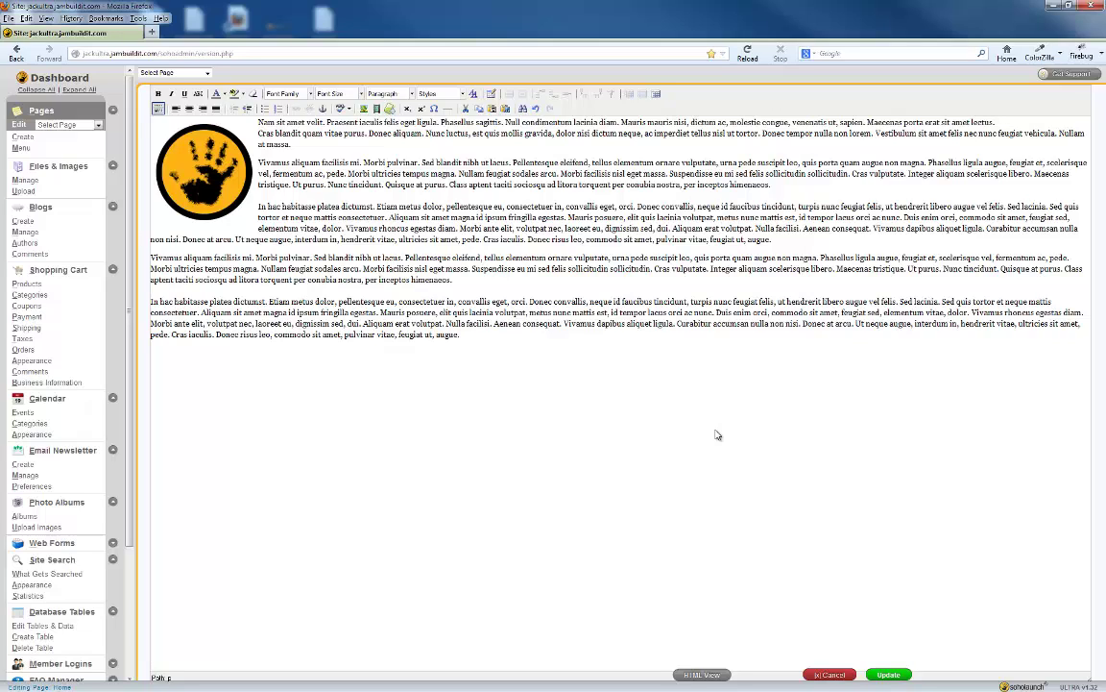
Try adding the chat JavaScript below the page's HTML source, undo the addition and return to the visual editor.
{"action": "left_click", "coordinate": [744, 673]}
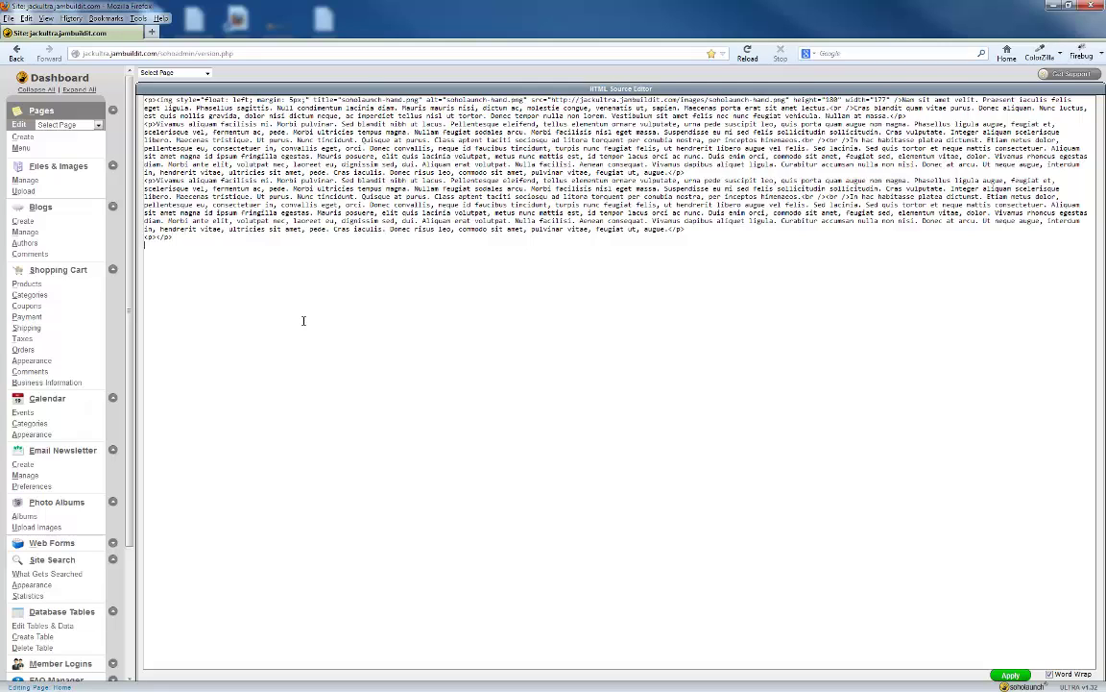
{"action": "type", "text": "<script type=\"text/javascript\">  /* Submit the Message */ function submit_msg(){ \tnick = document.getElementById(\"chatnick\").value; \tmsg = document.getElementById(\"chatmsg\").value;  \tif (nick == \"\") { \t\tcheck = prompt(\"please enter username:\"); \t\tif (check === null) return 0; \t\tif (check == \"\") check = \"Guest\"; \t\tdocument.getElementById(\"chatnick\").value = check; \t\tnick = check; \t}  \tdocument.getElementById(\"chatmsg\").value = \"\"; \tajax_write(\"sonoadmin/client_files/simplechat.php?m=\" + msg + \"&n=\" + nick); }  /* Check if Enter is pressed */ function keyup(arg1) { \tif (arg1 == 13) submit_msg(); }  /* Start the Requests! ;) */ var intUpdate = setTimeout(\"ajax_read('sonoadmin/client_files/simplechat.php')\", waittime);  </script>"}
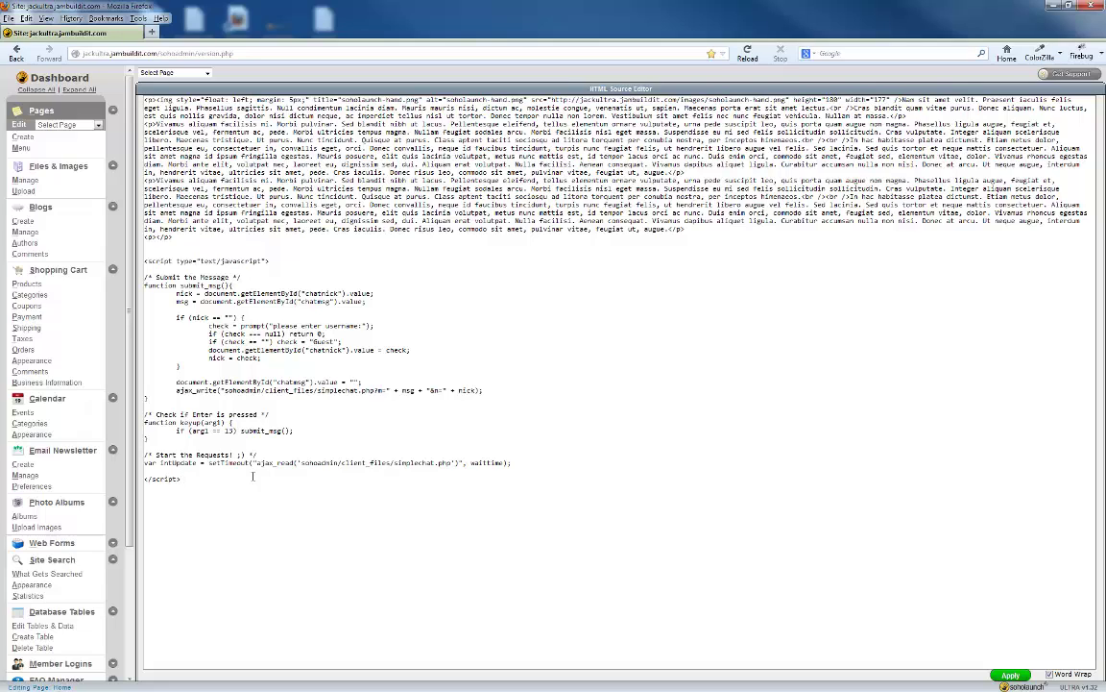
{"action": "key", "text": "ctrl+z"}
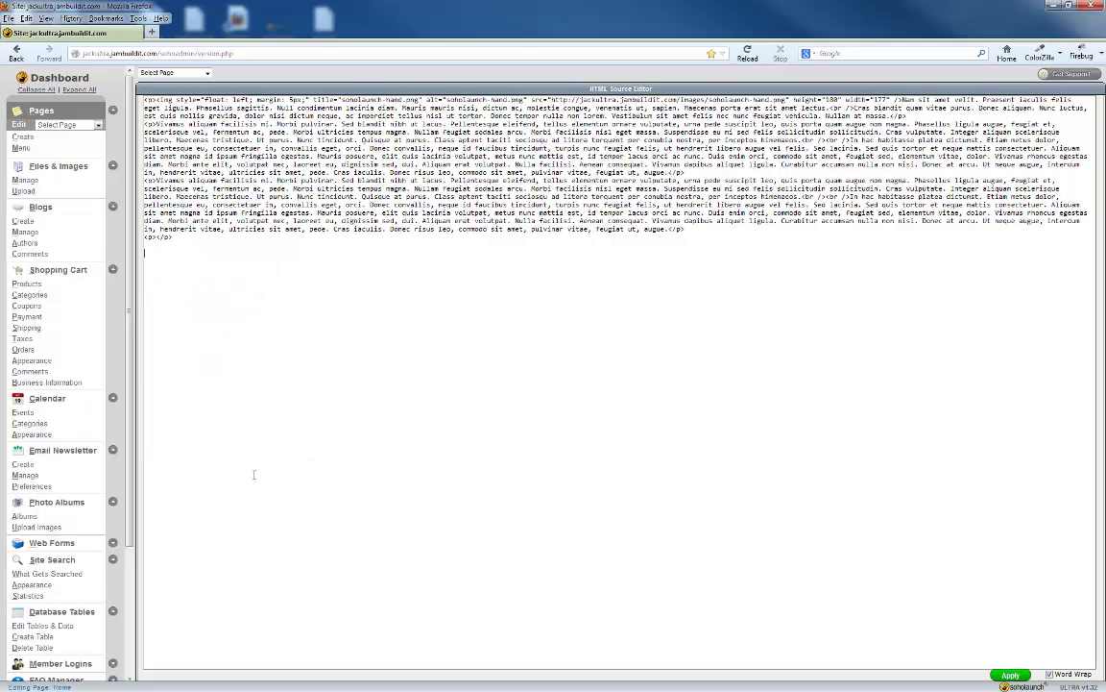
{"action": "left_click", "coordinate": [1007, 675]}
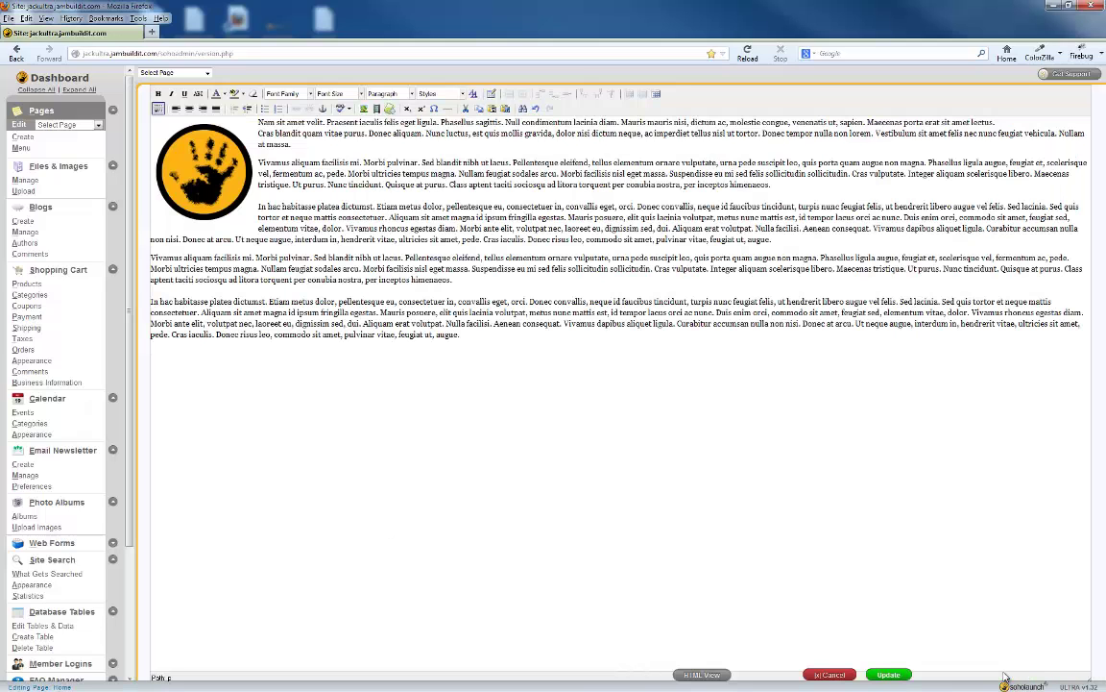
Apply the text editor changes and place a Custom Code object in the middle cell of the row beneath the text block.
{"action": "left_click", "coordinate": [911, 676]}
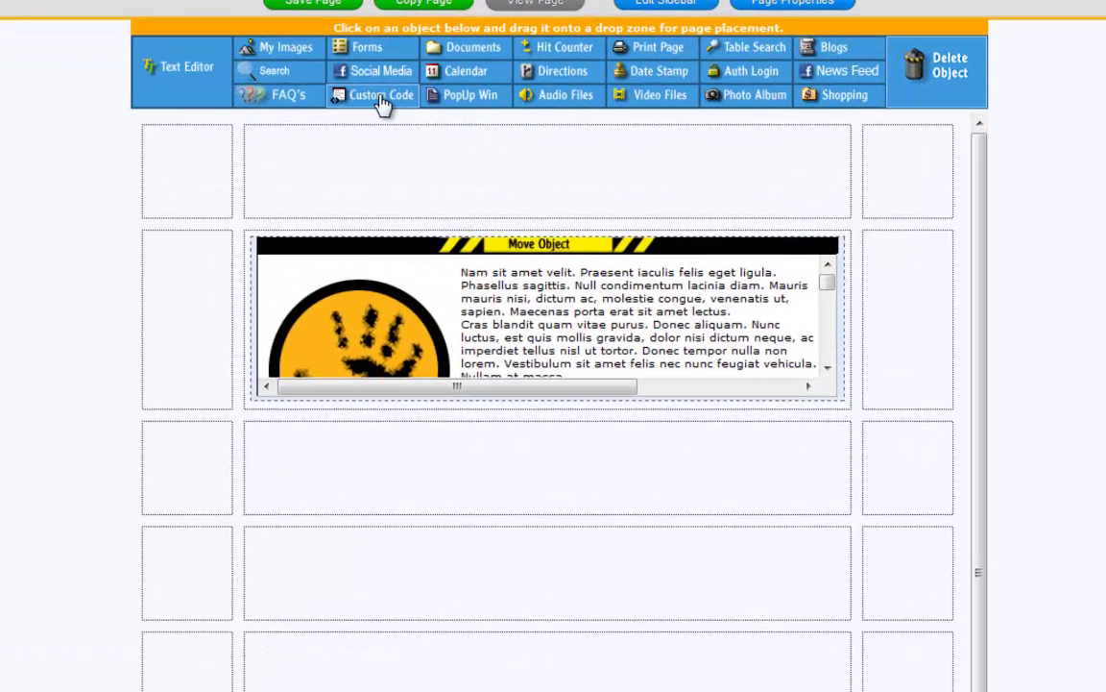
{"action": "left_click_drag", "start_coordinate": [383, 103], "coordinate": [524, 447]}
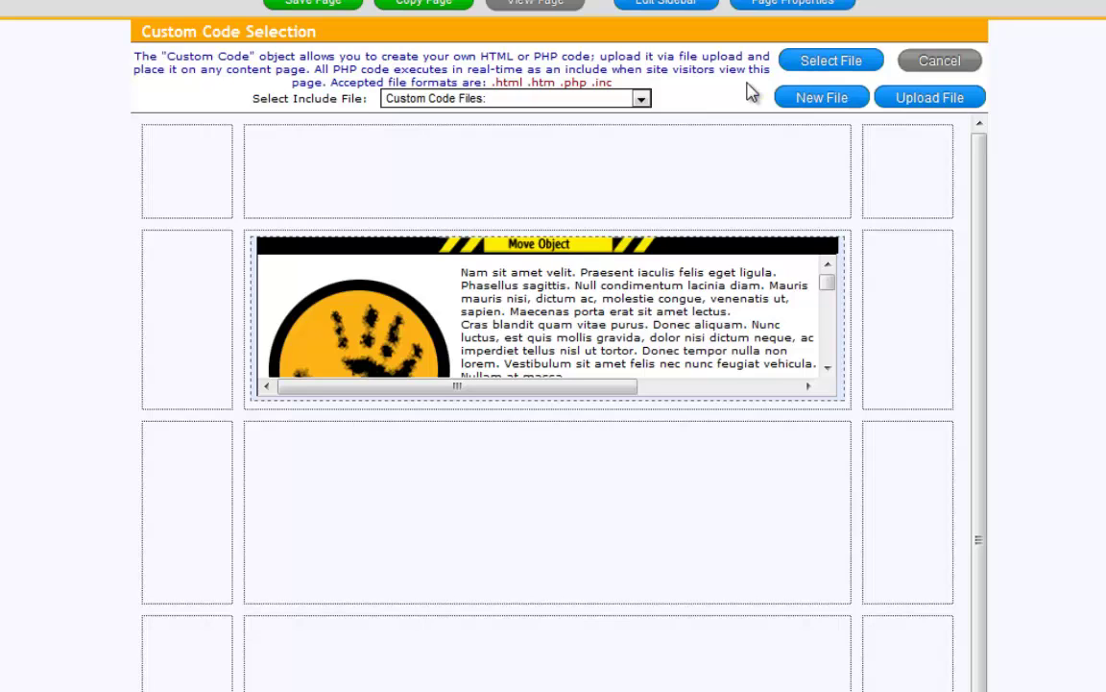
Create a new include file named sample.html for the Custom Code object.
{"action": "left_click", "coordinate": [821, 99]}
{"action": "left_click", "coordinate": [452, 68]}
{"action": "type", "text": "sam"}
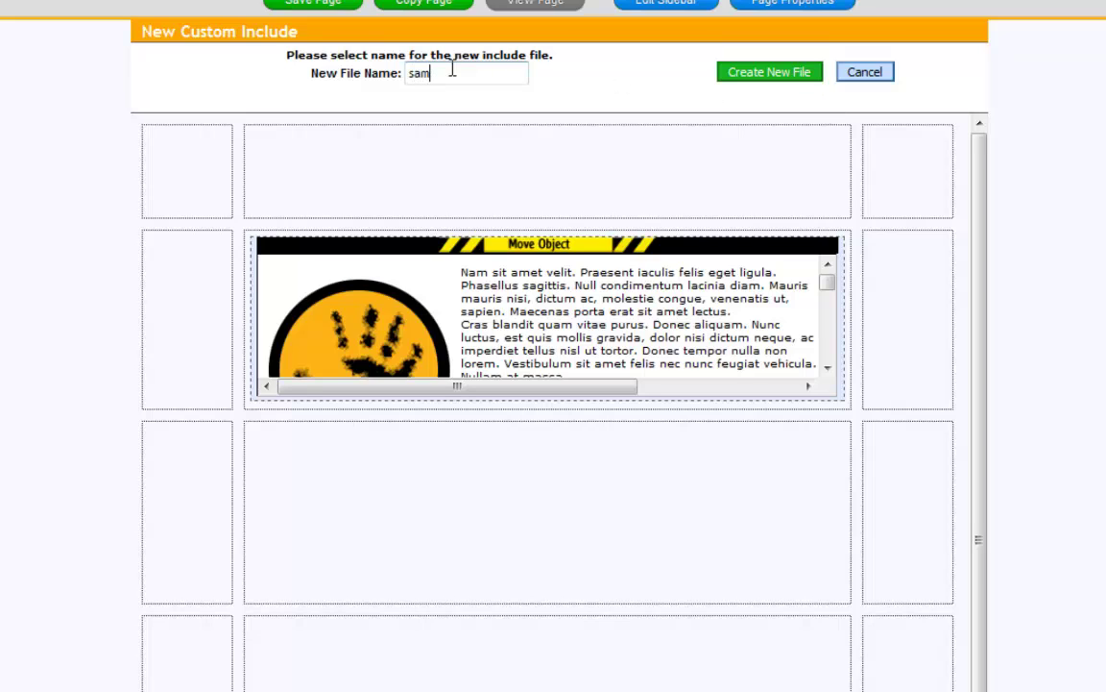
{"action": "type", "text": "ple.html"}
{"action": "left_click", "coordinate": [768, 73]}
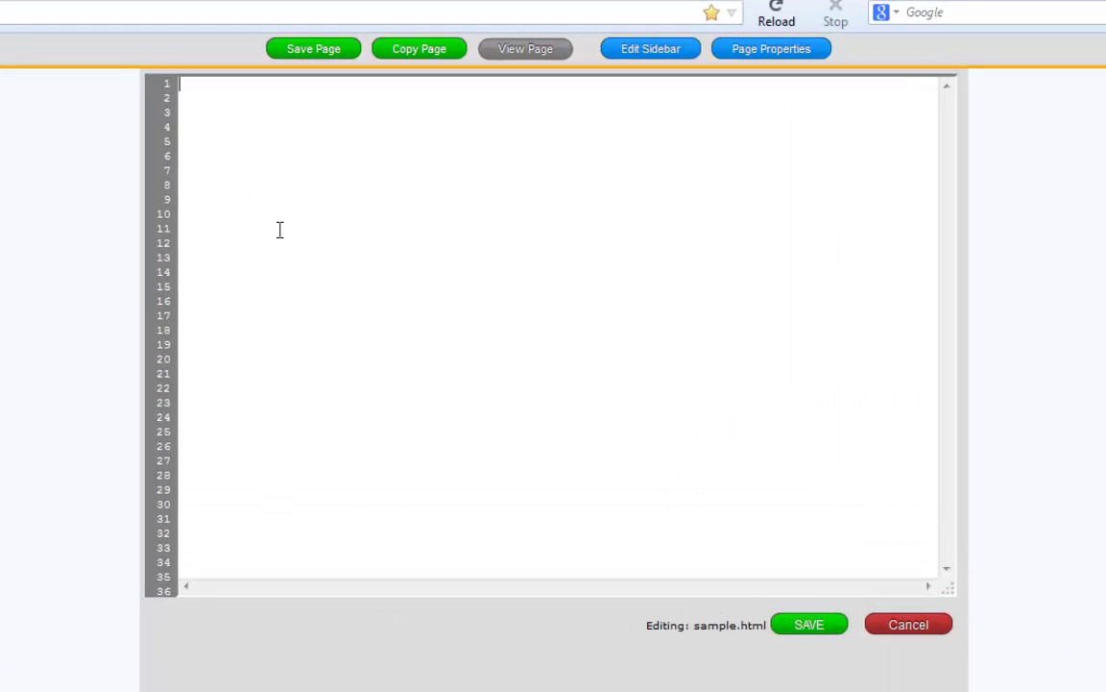
Paste the complete chat JavaScript, from the submit_msg function to the closing script tag, into sample.html and save both file and page.
{"action": "type", "text": "<script type=\"text/javascript\">  /* Submit the Message */ function submit_msg(){ \tnick = document.getElementById(\"chatnick\").value; \tmsg = document.getElementById(\"chatmsg\").value;  \tif (nick == \"\") { \t\tcheck = prompt(\"please enter username:\"); \t\tif (check === null) return 0; \t\tif (check == \"\") check = \"Guest\"; \t\tdocument.getElementById(\"chatnick\").value = check; \t\tnick = check; \t}  \tdocument.getElementById(\"chatmsg\").value = \"\"; \tajax_write(\"sohoadmin/client_files/simplechat.php?m=\" + msg + \"&n=\" + nick); }  /* Check if Enter is pressed */ function keyup(arg1) { \tif (arg1 == 13) submit_msg(); }  /* Start the Requests! ;) */ var intUpdate = setTimeout(\"ajax_read('sohoadmin/client_files/simplechat.php')\", waittime);  </script>"}
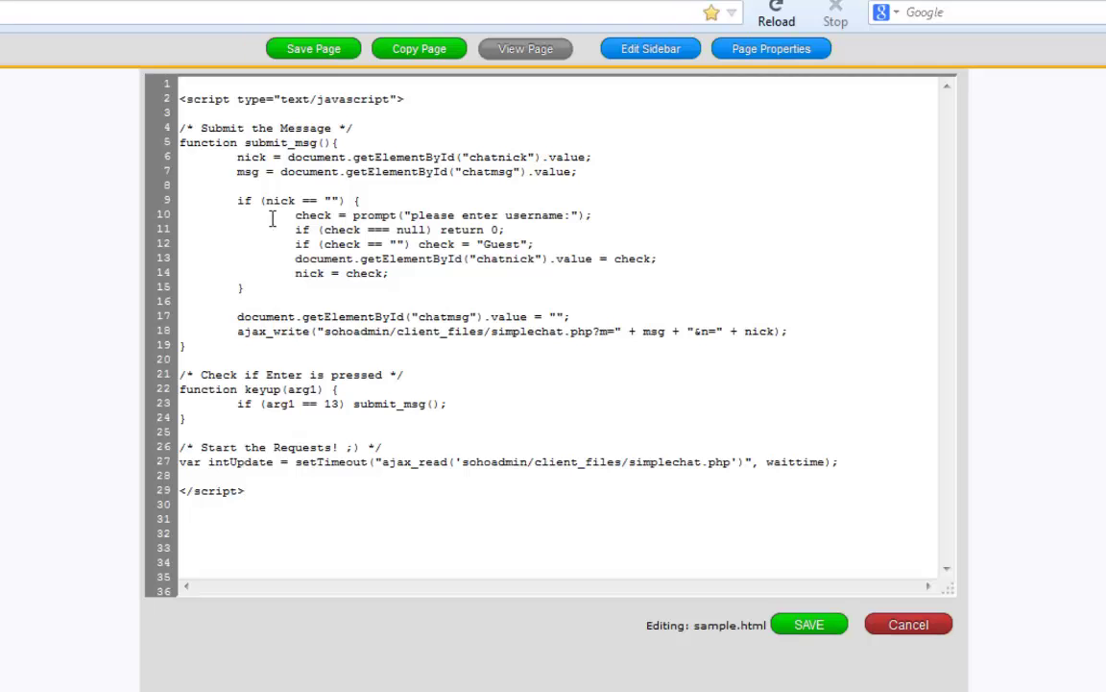
{"action": "left_click", "coordinate": [784, 637]}
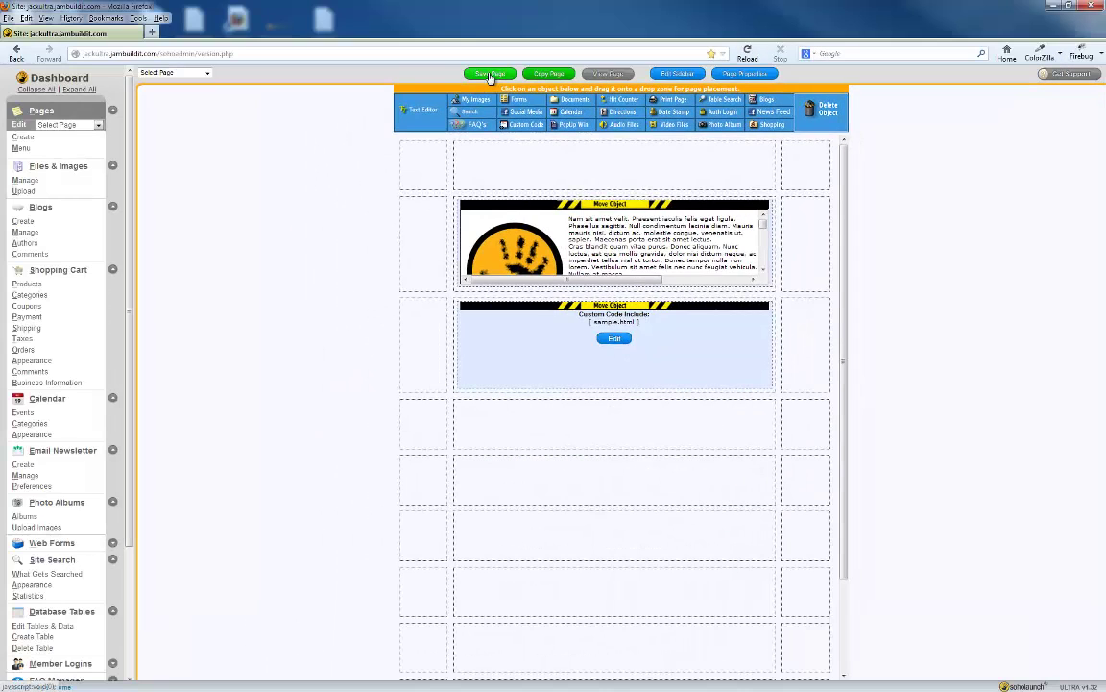
{"action": "left_click", "coordinate": [490, 75]}
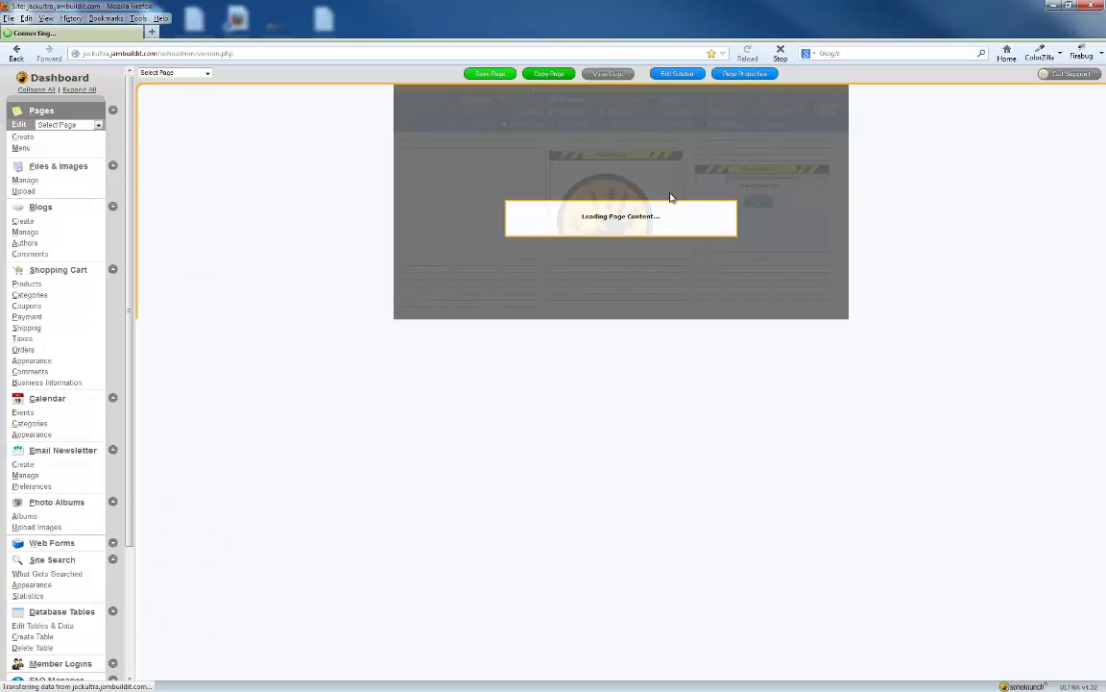